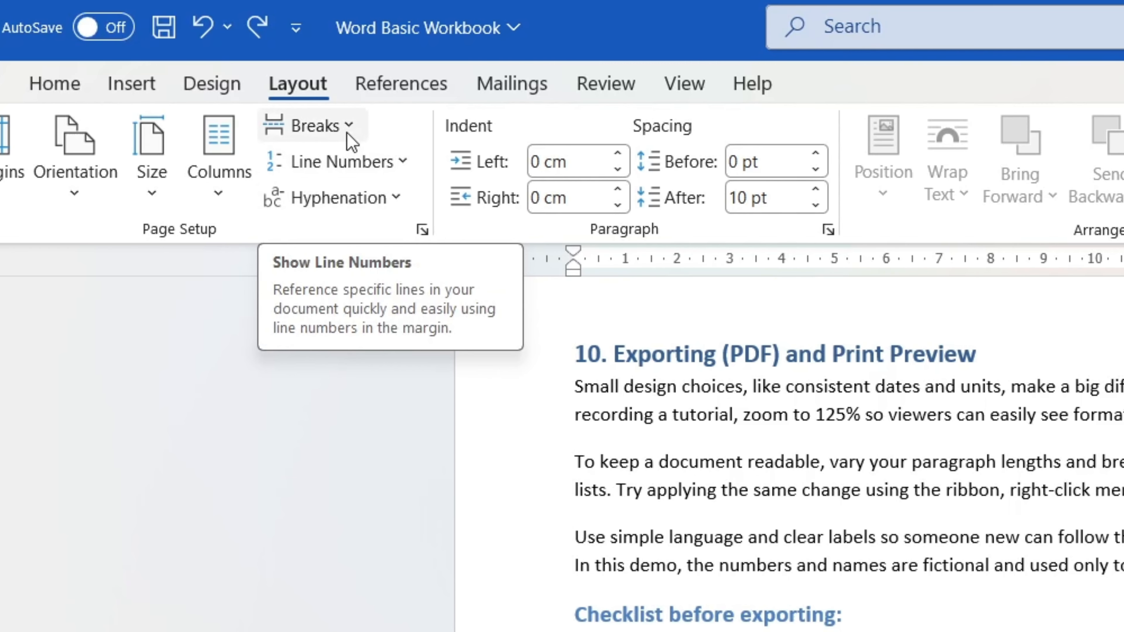
Step: Add blank lines below the "Checklist before exporting" list and insert a page break there
{"action": "left_click", "coordinate": [354, 127]}
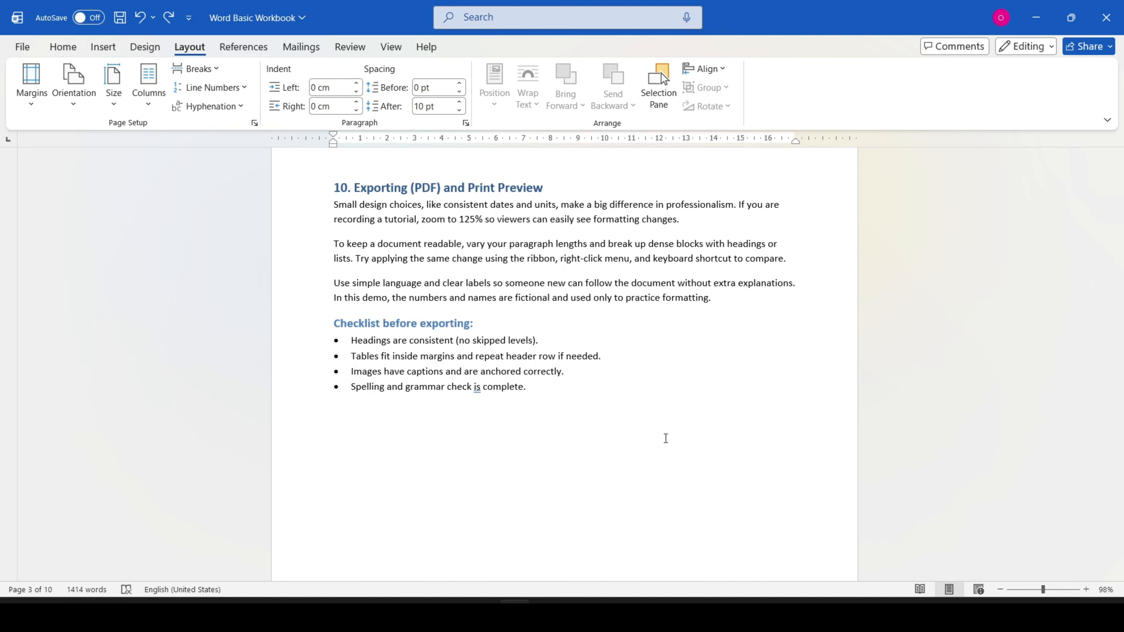
{"action": "left_click", "coordinate": [353, 410]}
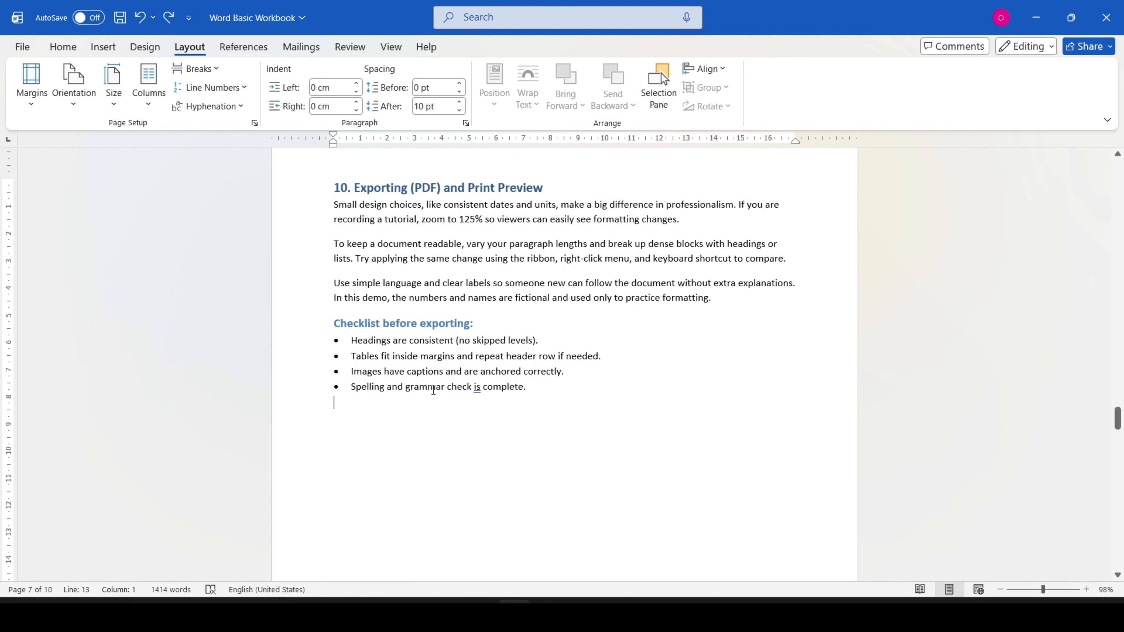
{"action": "key", "text": "Return"}
{"action": "key", "text": "Return"}
{"action": "key", "text": "Return"}
{"action": "left_click", "coordinate": [346, 412]}
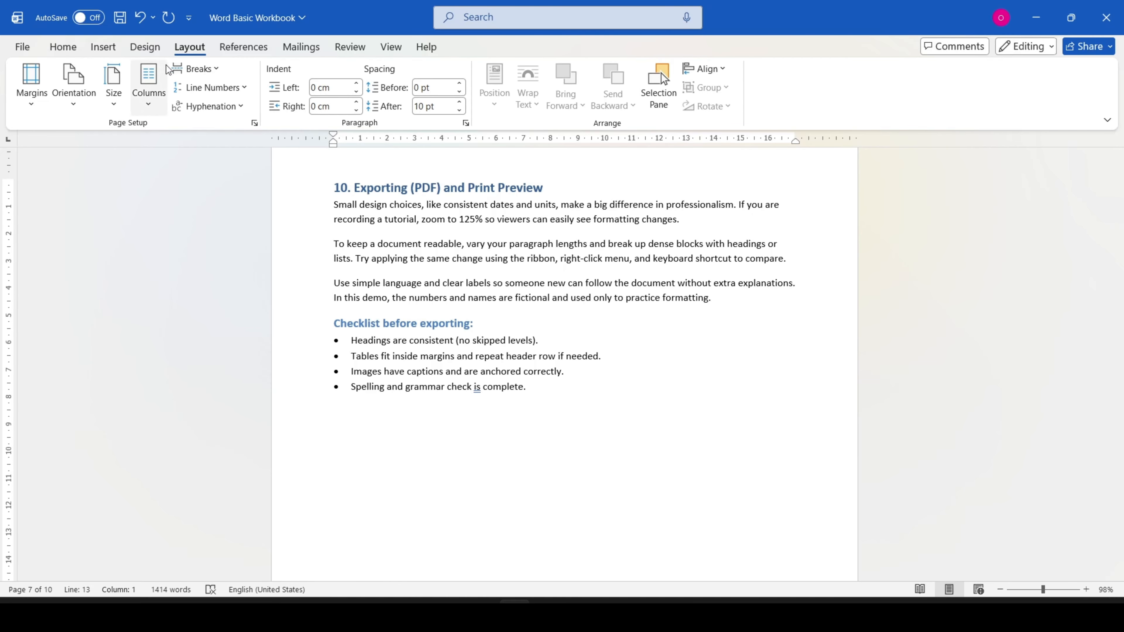
{"action": "left_click", "coordinate": [217, 70]}
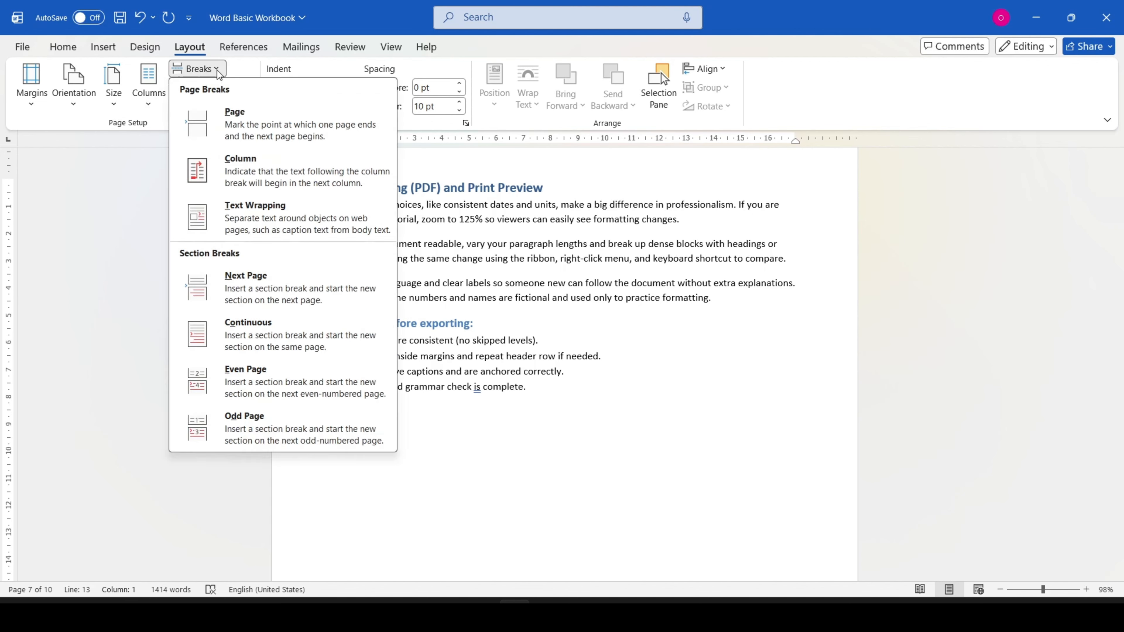
{"action": "left_click", "coordinate": [274, 145]}
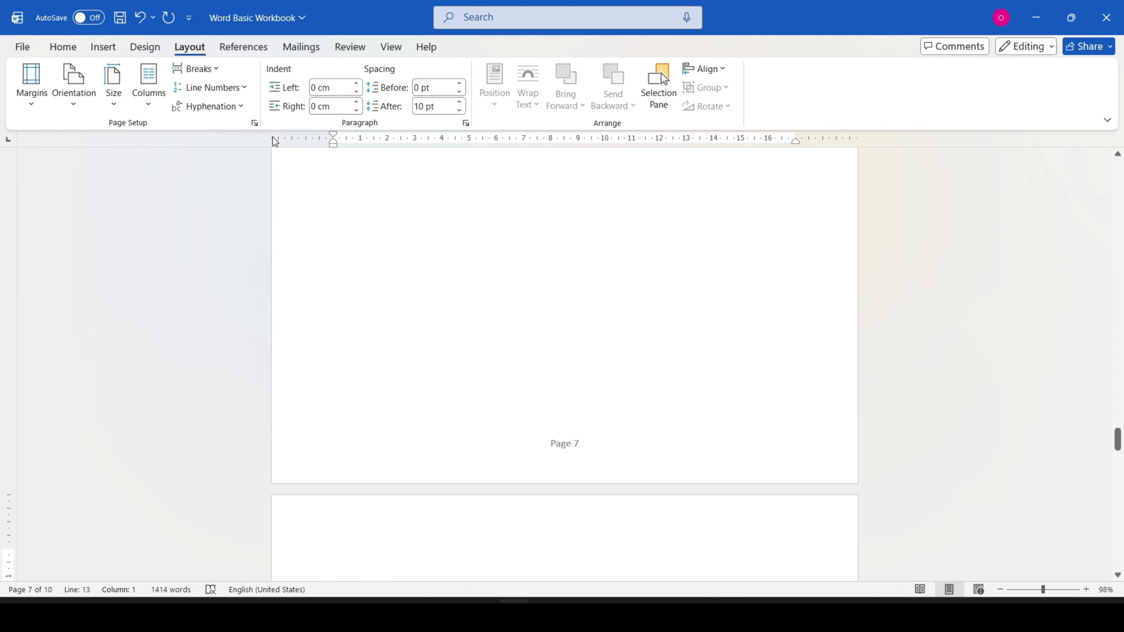
Step: Insert a second page break after the one below the exporting checklist, and return to the area under the list
{"action": "scroll", "coordinate": [576, 252], "scroll_direction": "up", "scroll_amount": 5}
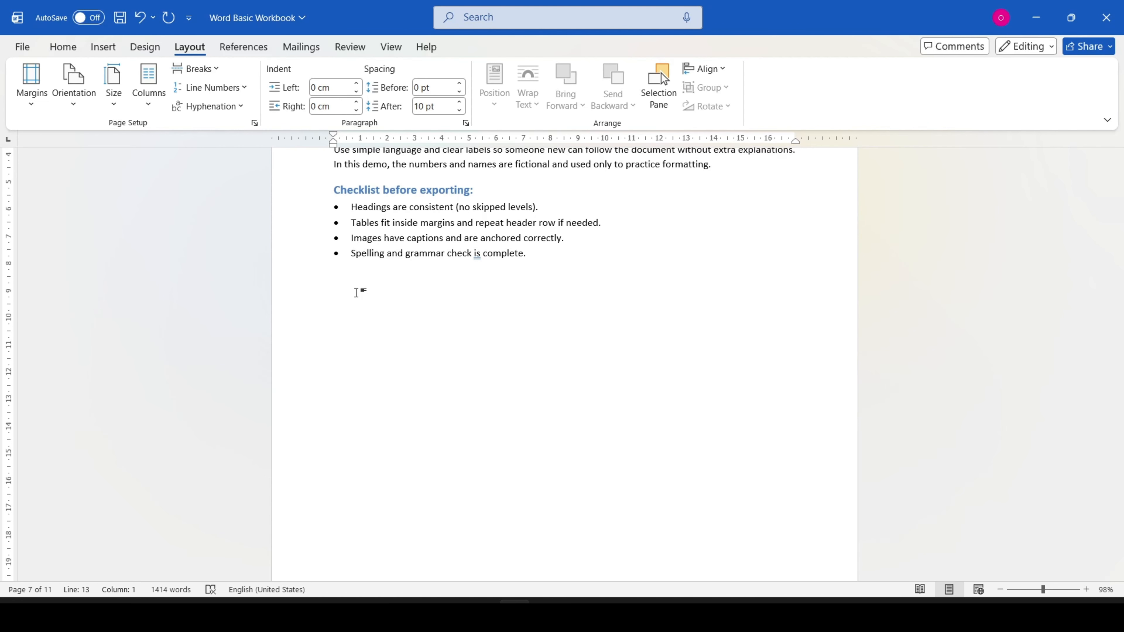
{"action": "key", "text": "ctrl+Return"}
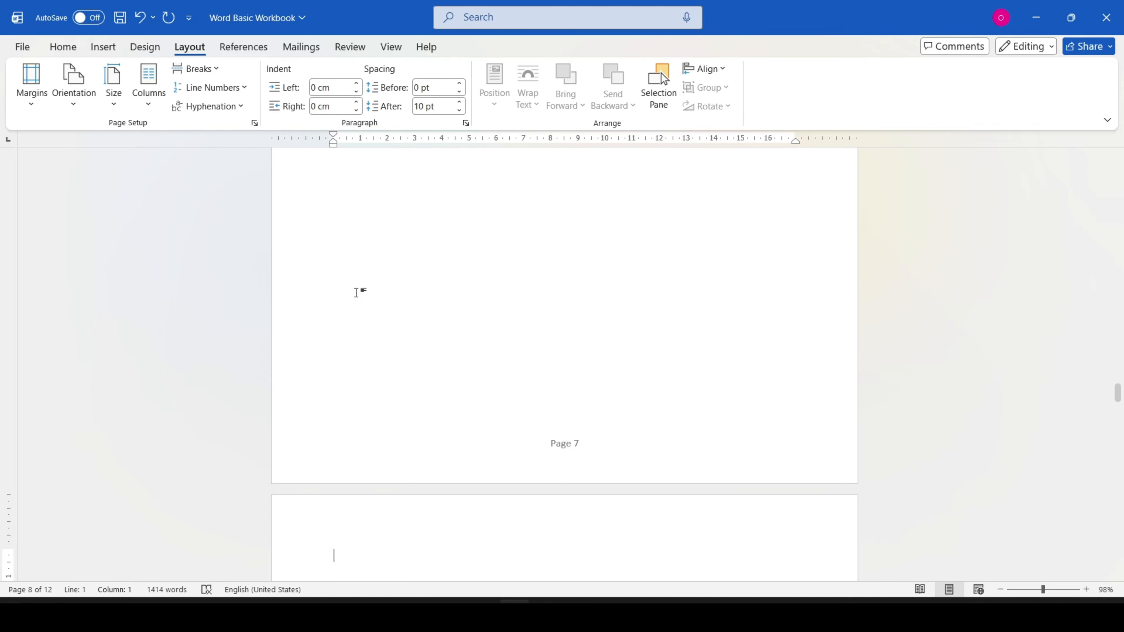
{"action": "scroll", "coordinate": [419, 328], "scroll_direction": "up", "scroll_amount": 1}
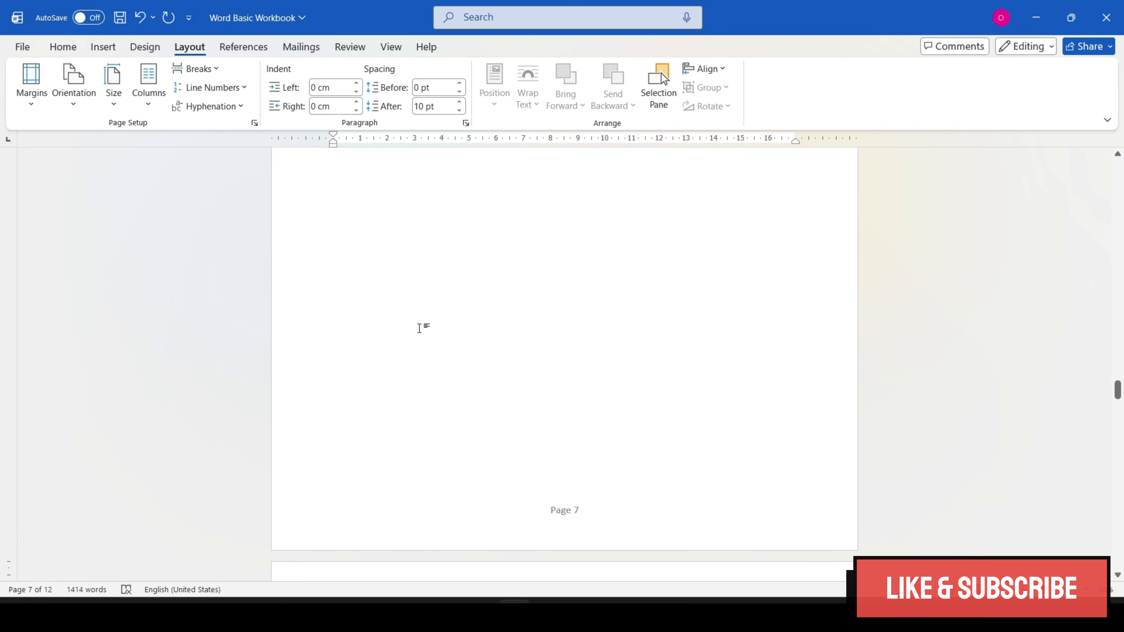
{"action": "scroll", "coordinate": [398, 310], "scroll_direction": "up", "scroll_amount": 3}
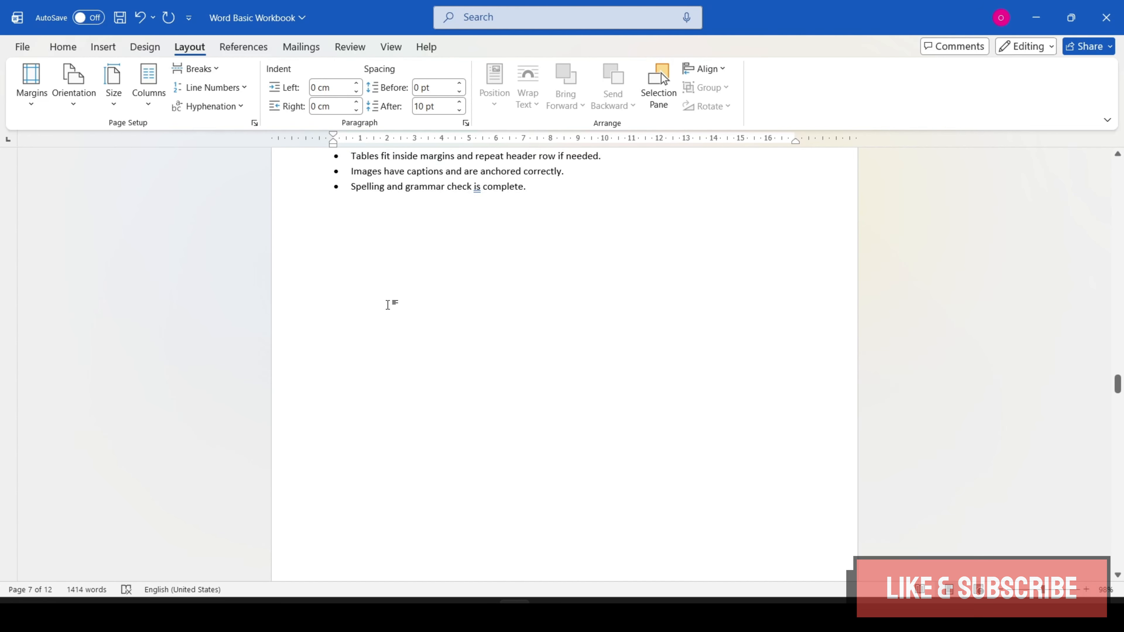
{"action": "left_click", "coordinate": [374, 232]}
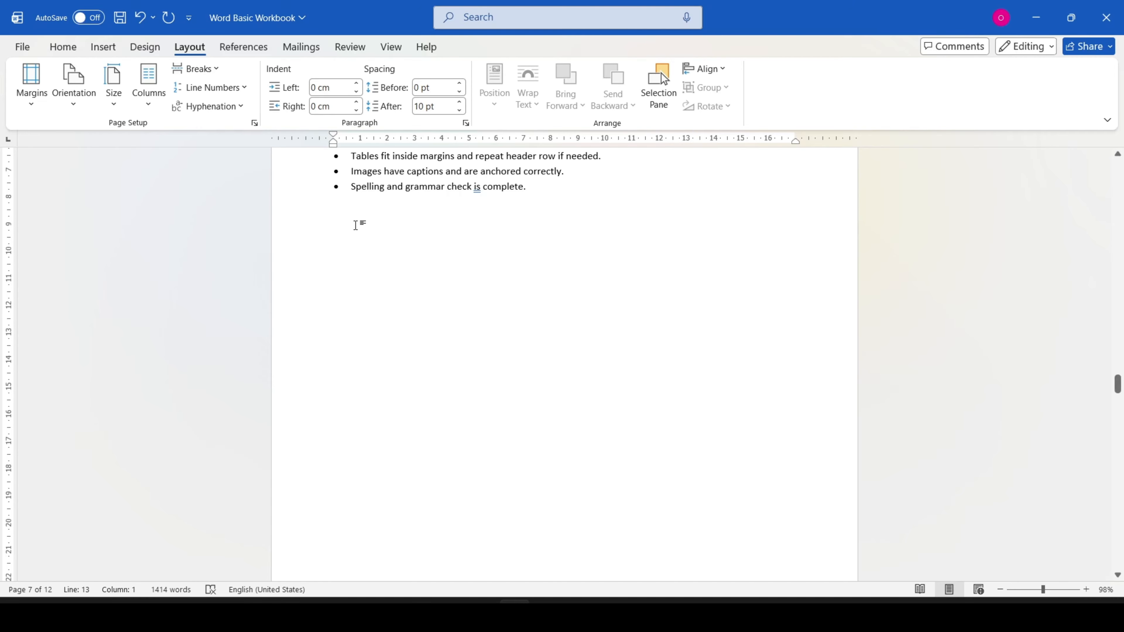
Step: Add the text "Hi welcome" after "formatting." at the end of the two-column paragraph above section 9
{"action": "scroll", "coordinate": [487, 310], "scroll_direction": "up", "scroll_amount": 5}
{"action": "scroll", "coordinate": [503, 317], "scroll_direction": "up", "scroll_amount": 8}
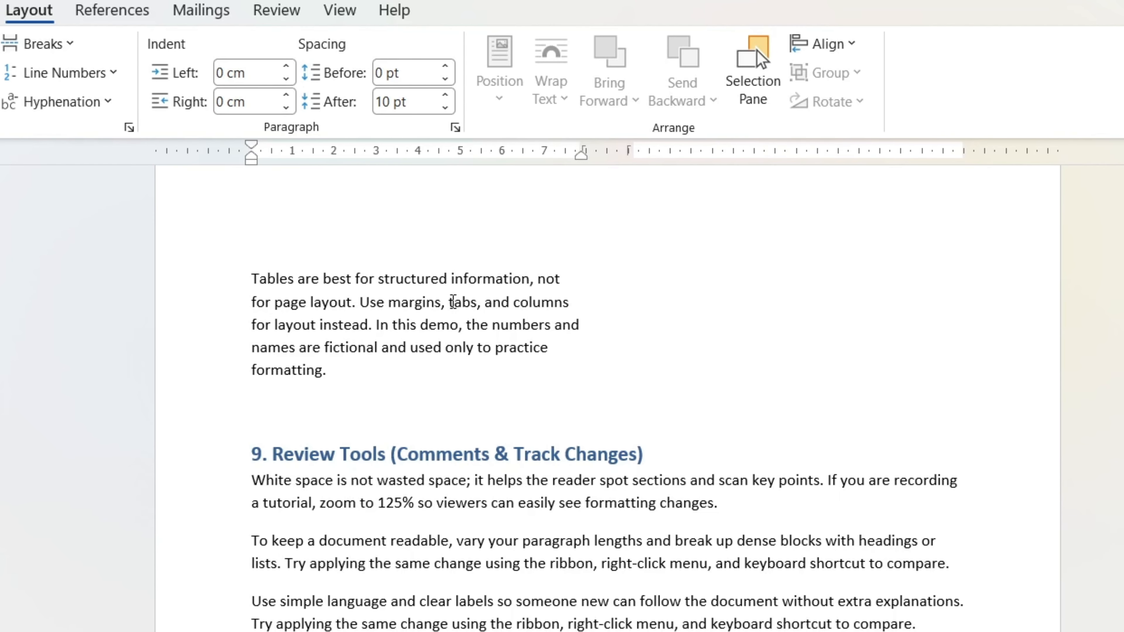
{"action": "left_click", "coordinate": [361, 367]}
{"action": "type", "text": "Hi welcome"}
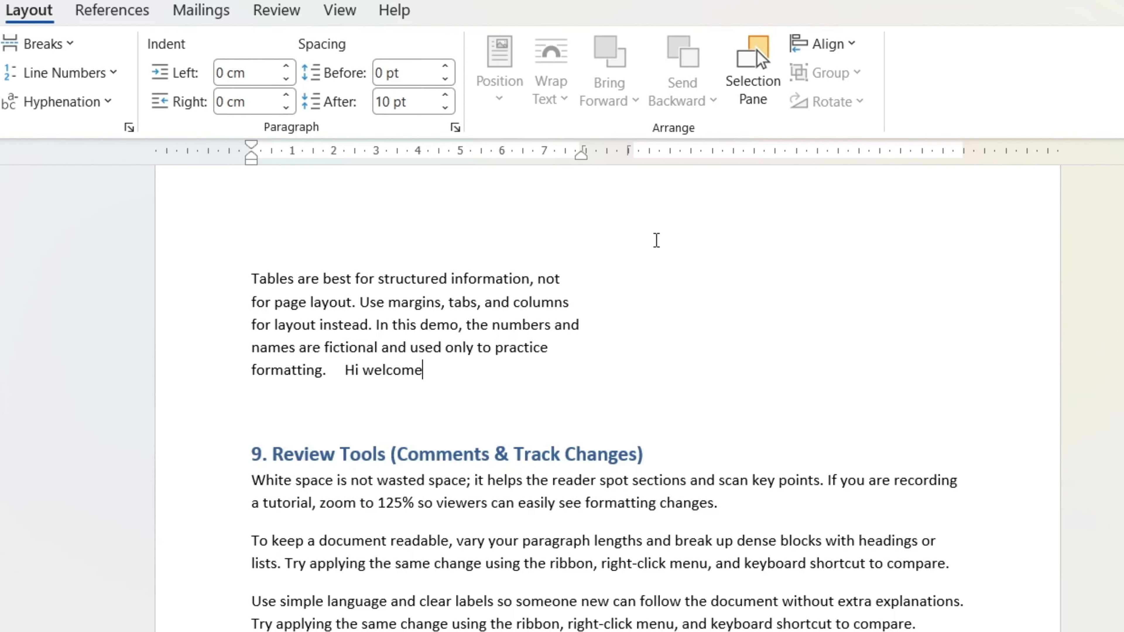
Step: Insert a column break before "Hi welcome" so that this text starts in the second column
{"action": "left_click", "coordinate": [342, 369]}
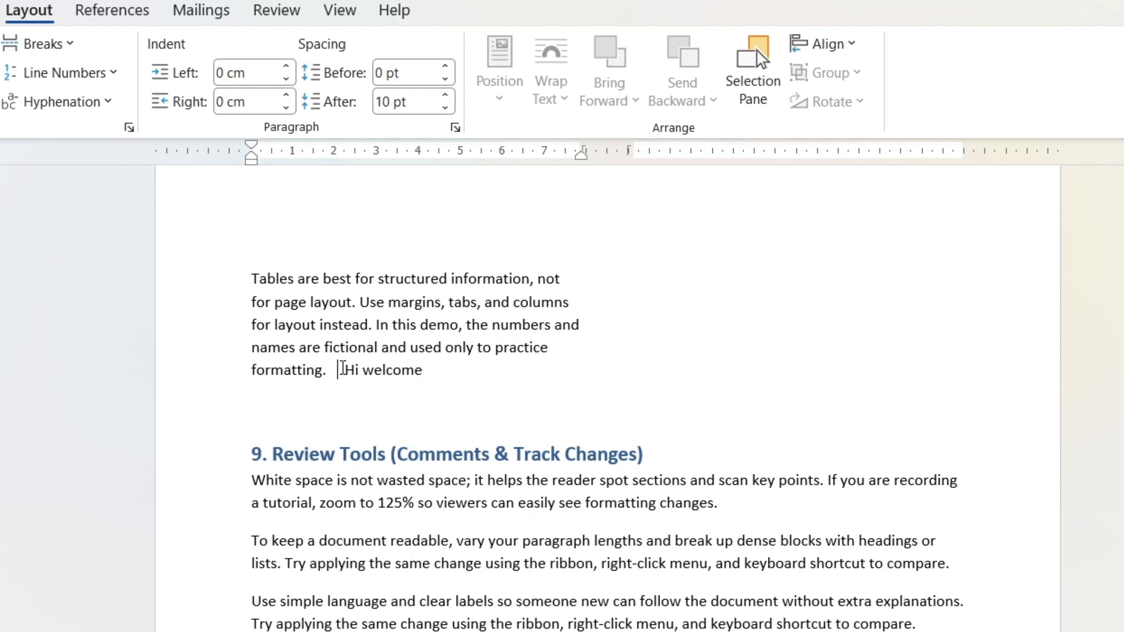
{"action": "left_click", "coordinate": [39, 49]}
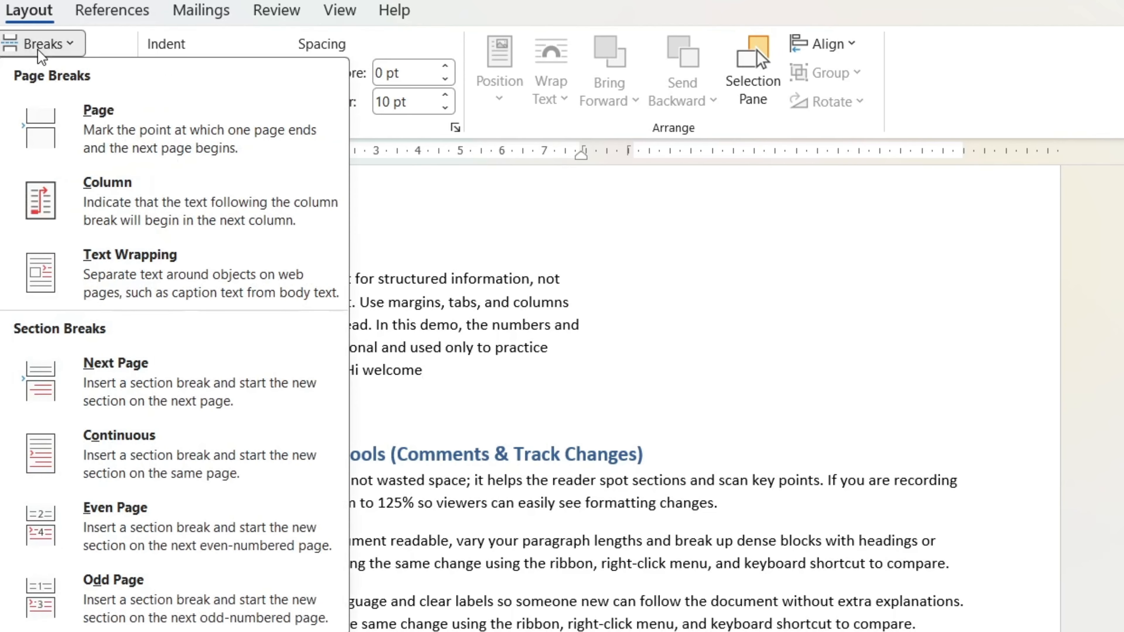
{"action": "left_click", "coordinate": [150, 197]}
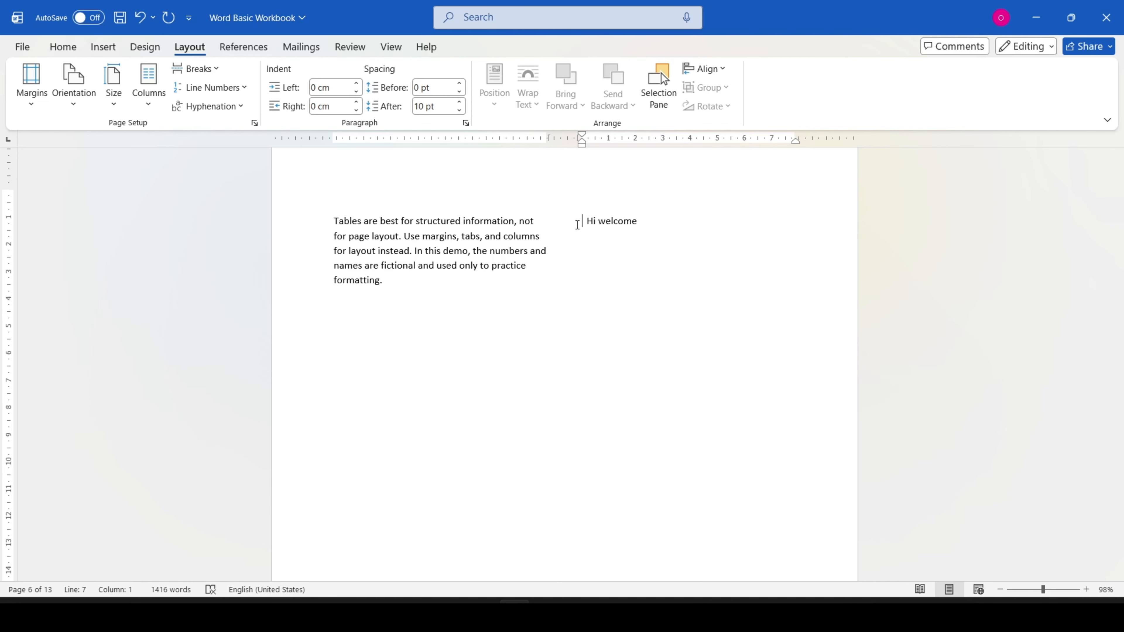
{"action": "left_click_drag", "start_coordinate": [583, 222], "coordinate": [632, 225]}
{"action": "left_click", "coordinate": [648, 264]}
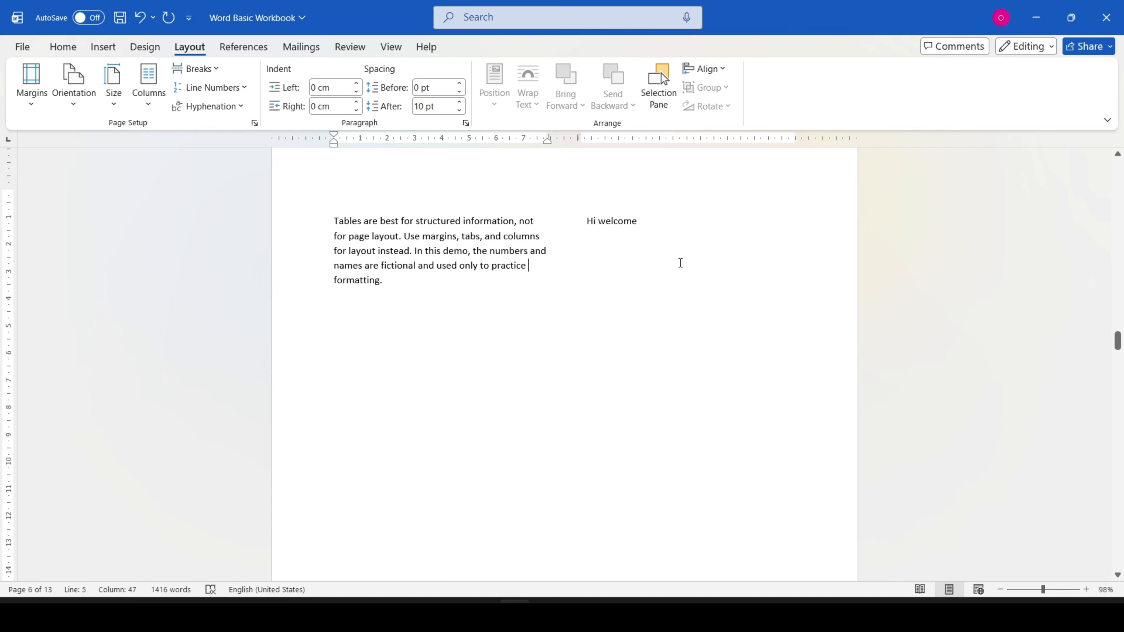
Step: Insert a text wrapping break before the first "Before sharing a file" paragraph beside the cat picture in section 7
{"action": "scroll", "coordinate": [652, 279], "scroll_direction": "up", "scroll_amount": 15}
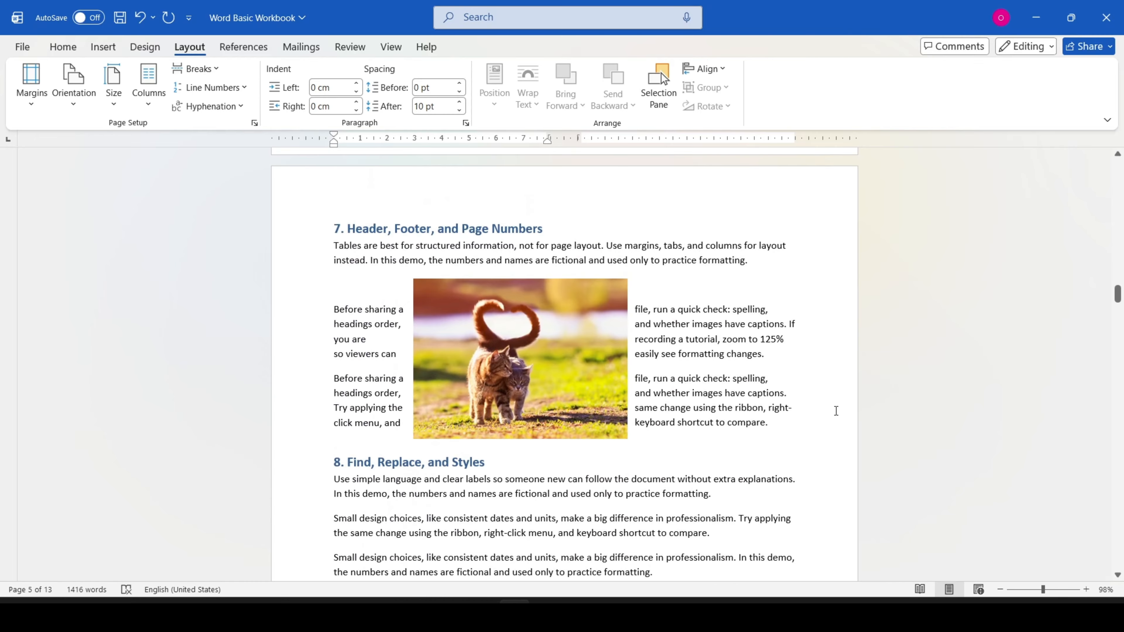
{"action": "left_click", "coordinate": [559, 337]}
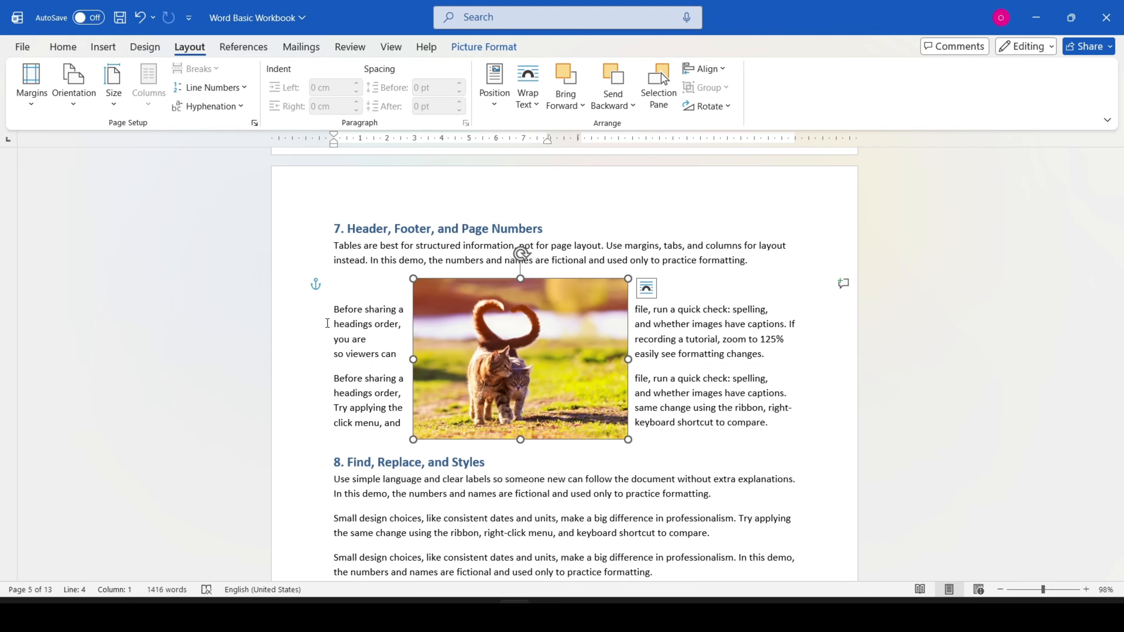
{"action": "left_click", "coordinate": [335, 307]}
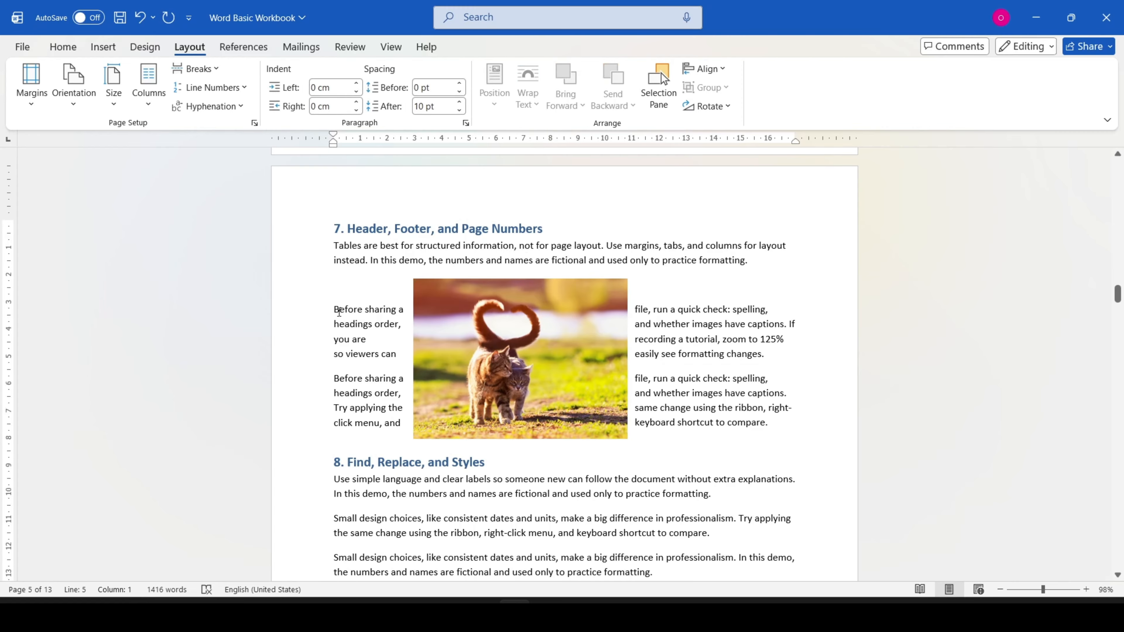
{"action": "left_click", "coordinate": [208, 70]}
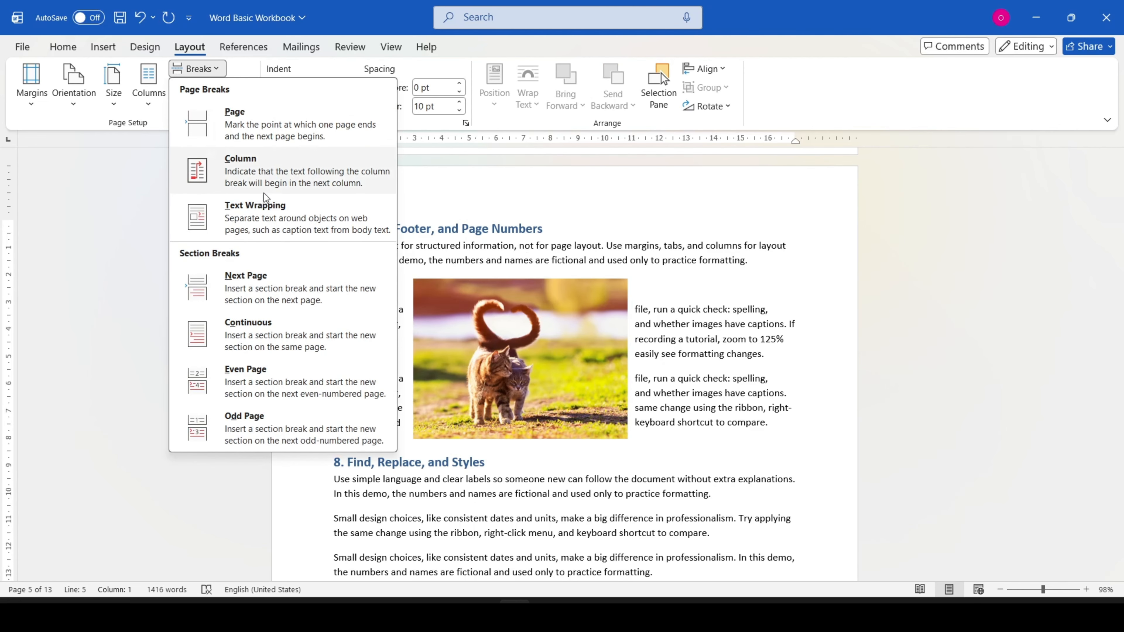
{"action": "left_click", "coordinate": [261, 212]}
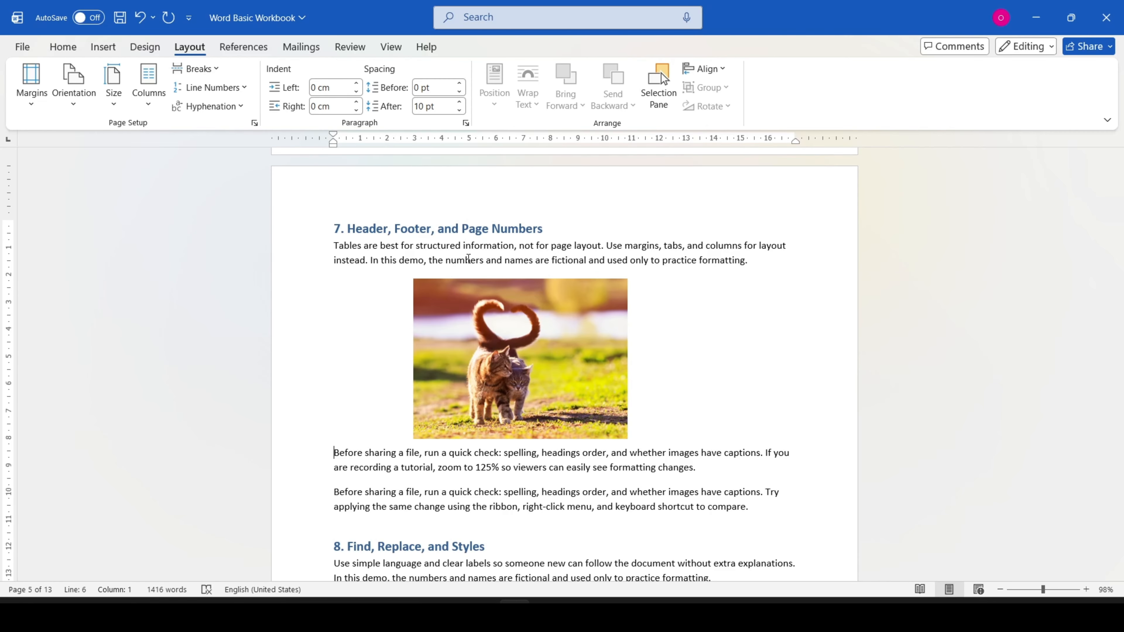
Step: Display the formatting marks to examine the text wrapping and column breaks, and hide the marks again
{"action": "left_click", "coordinate": [63, 46]}
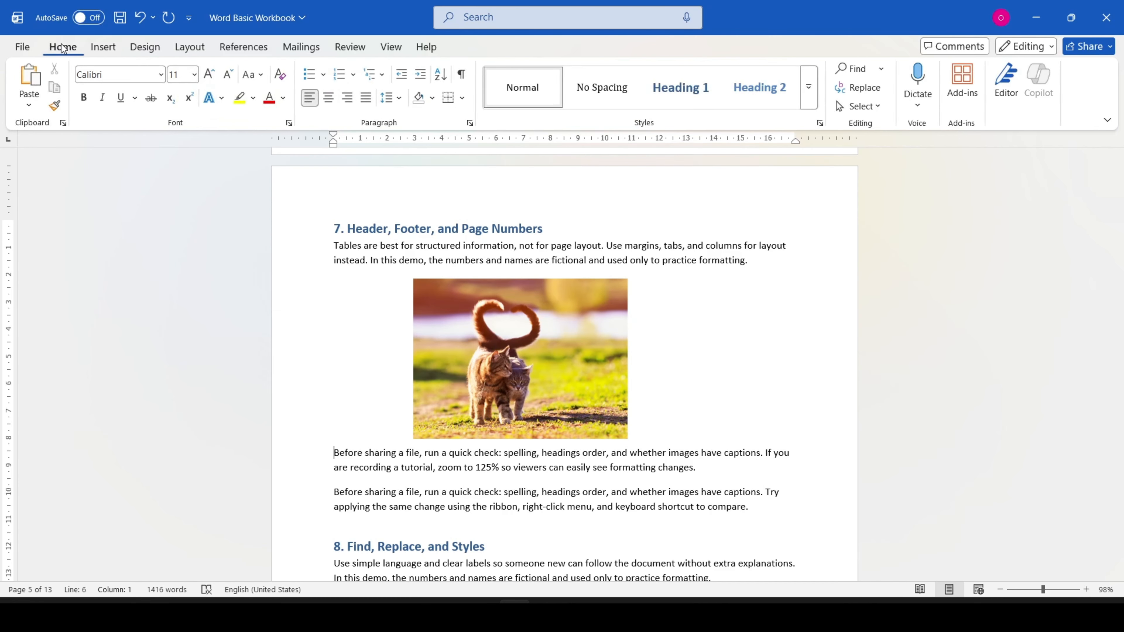
{"action": "left_click", "coordinate": [463, 74]}
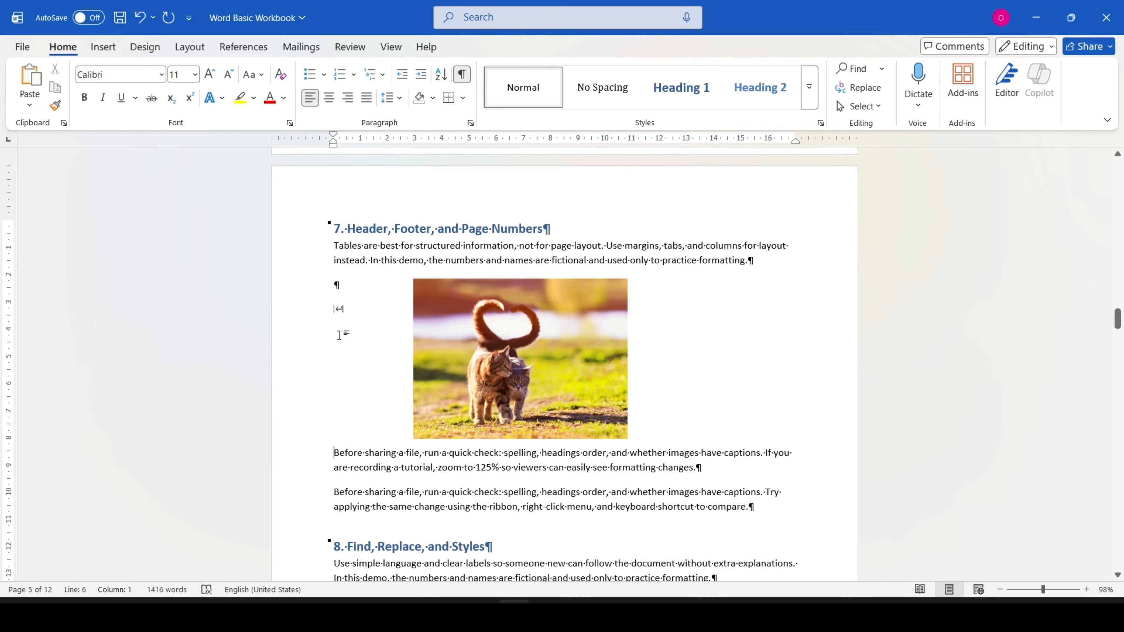
{"action": "scroll", "coordinate": [367, 328], "scroll_direction": "down", "scroll_amount": 10}
{"action": "scroll", "coordinate": [367, 328], "scroll_direction": "down", "scroll_amount": 5}
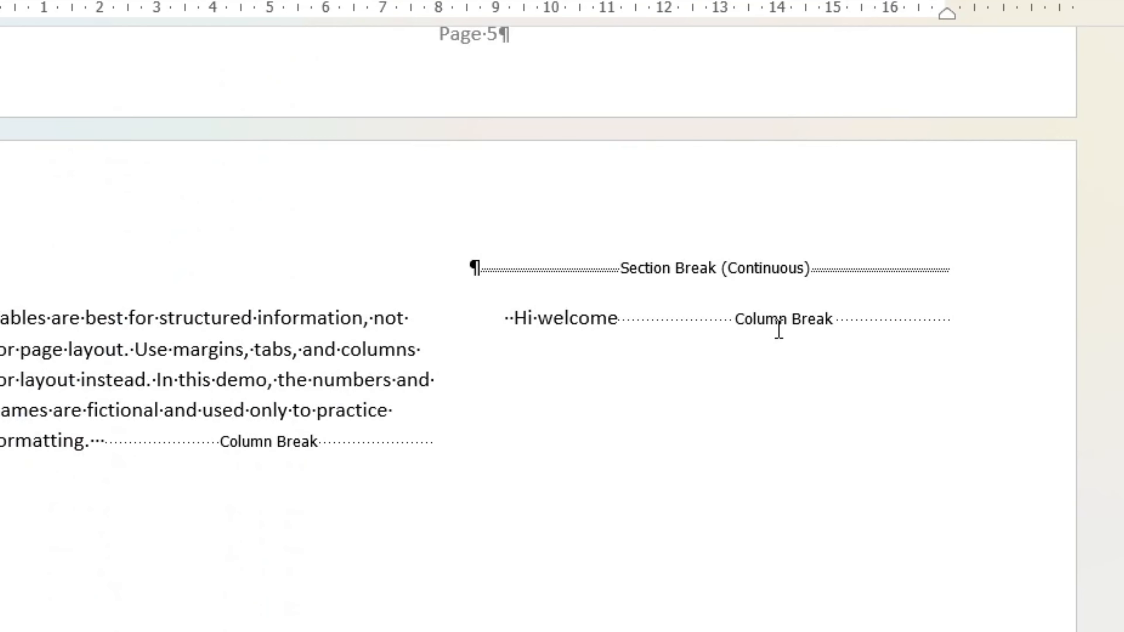
{"action": "scroll", "coordinate": [709, 333], "scroll_direction": "up", "scroll_amount": 3}
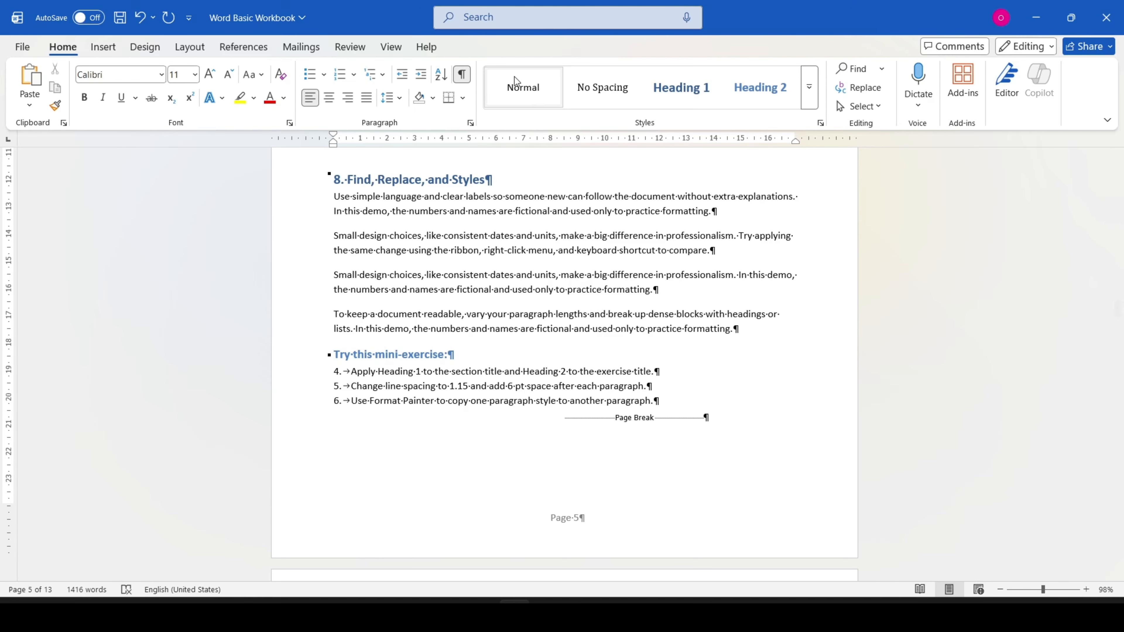
{"action": "left_click", "coordinate": [461, 74]}
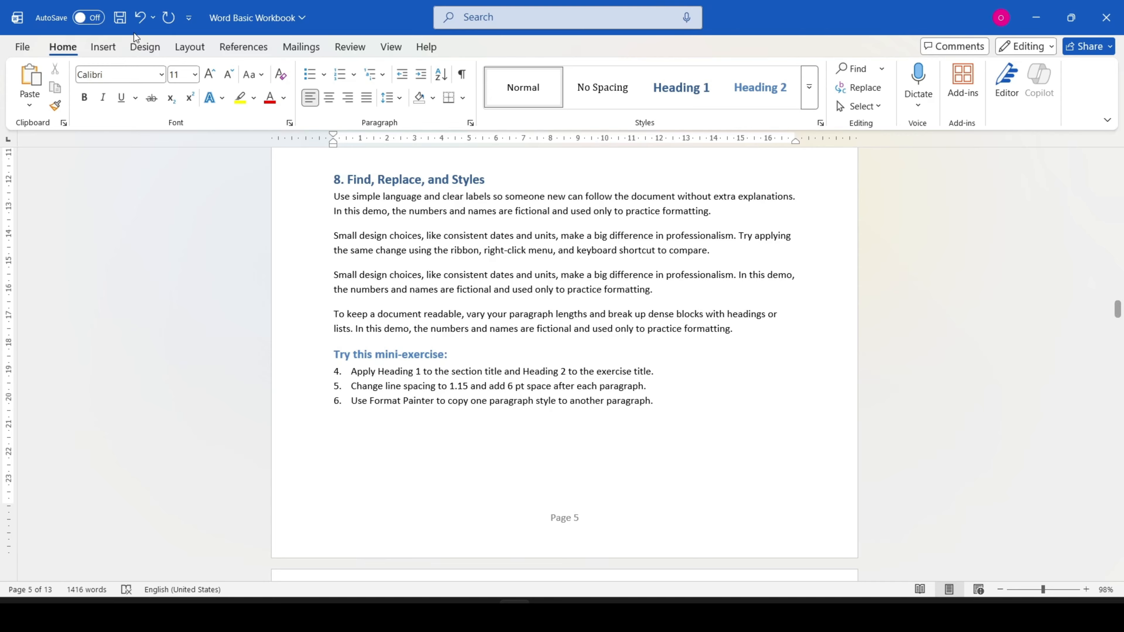
Step: Insert a Next Page section break below the mini-exercise list at the end of section 8
{"action": "left_click", "coordinate": [189, 47]}
{"action": "left_click", "coordinate": [196, 70]}
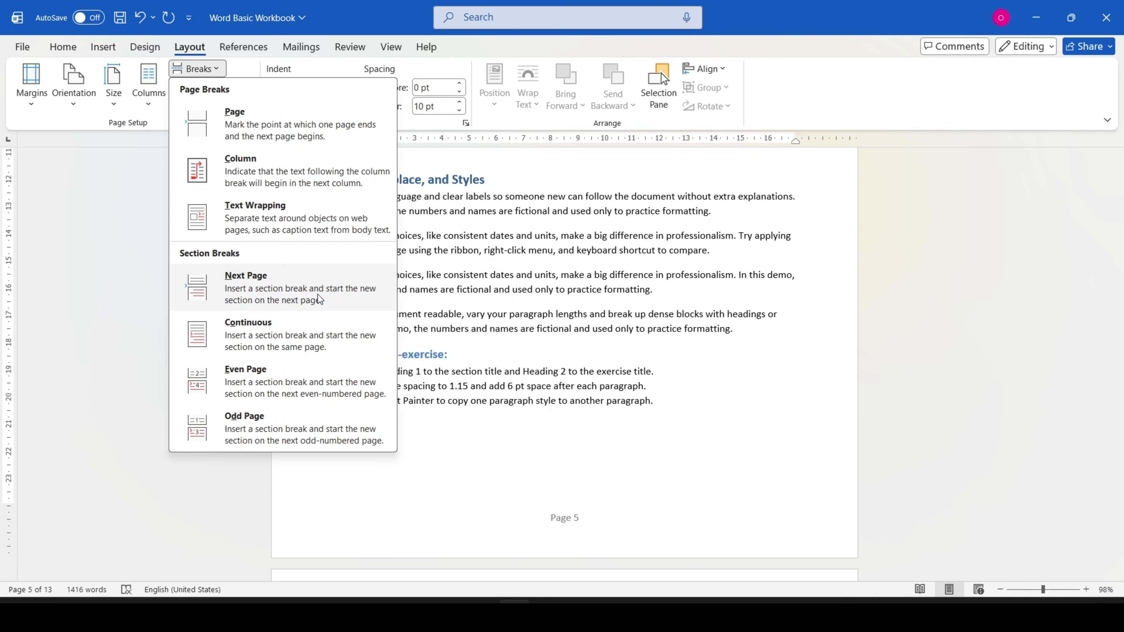
{"action": "left_click", "coordinate": [445, 448]}
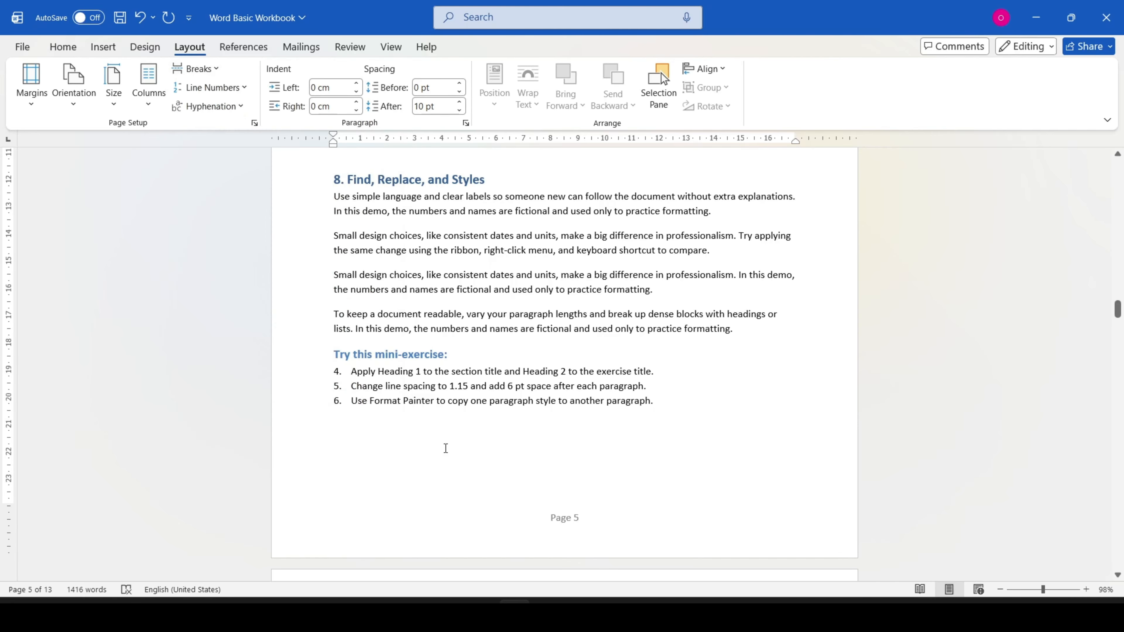
{"action": "left_click", "coordinate": [201, 68]}
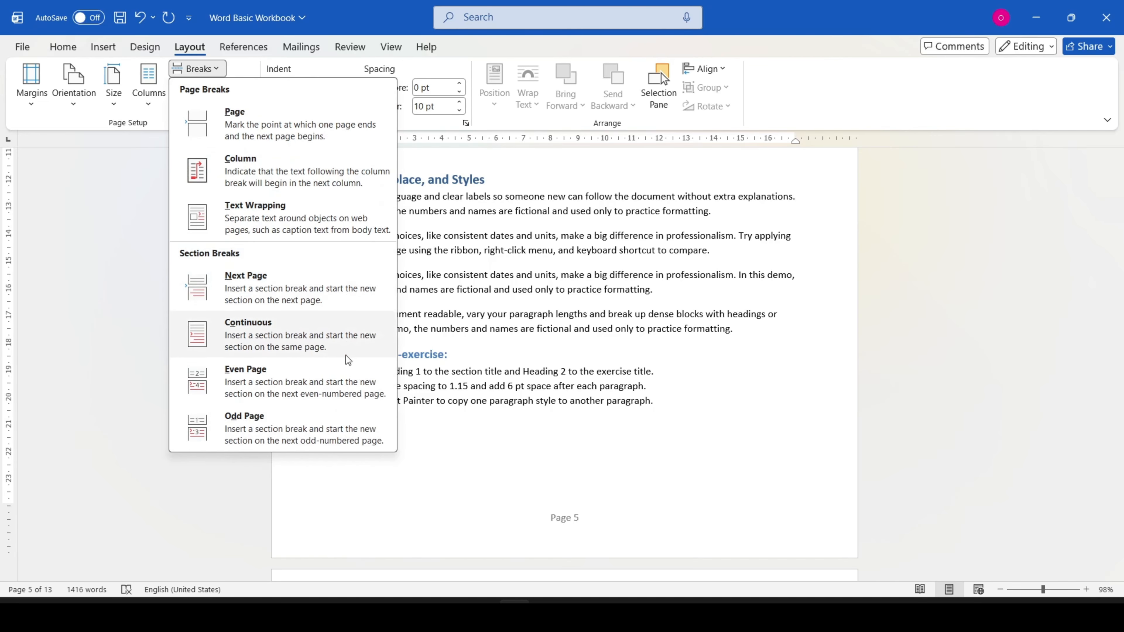
{"action": "left_click", "coordinate": [429, 447]}
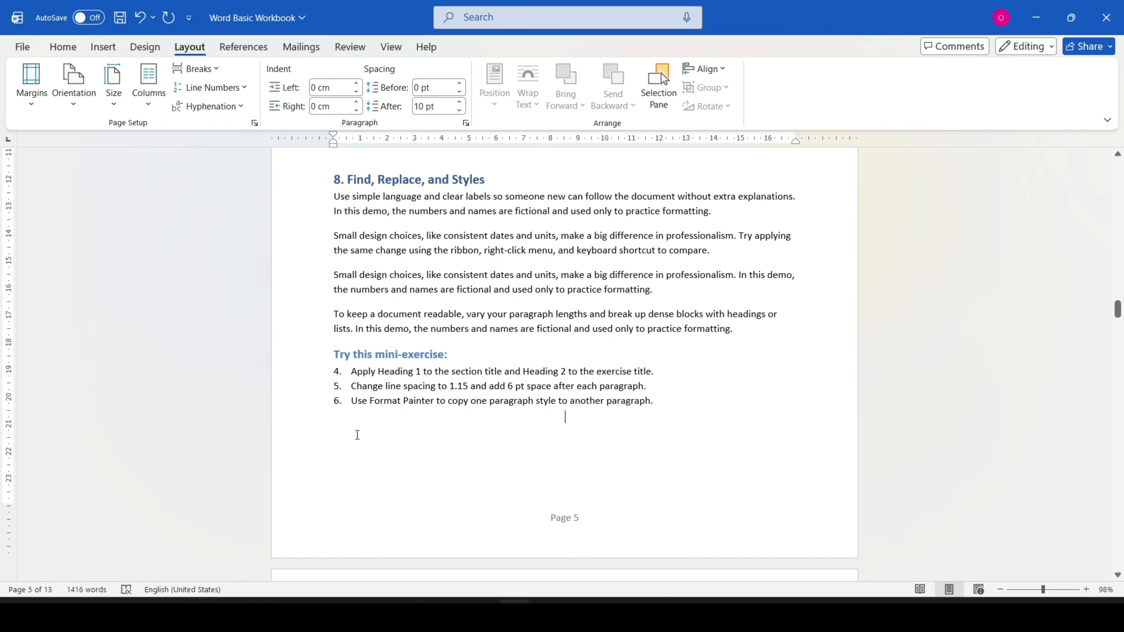
{"action": "left_click", "coordinate": [202, 68]}
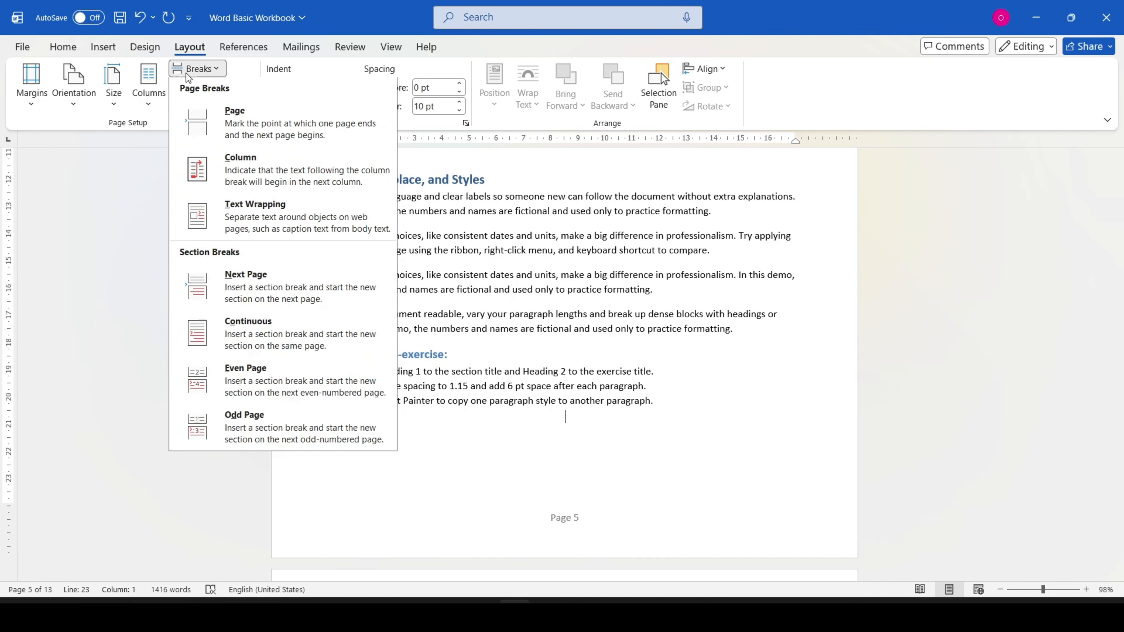
{"action": "left_click", "coordinate": [245, 295]}
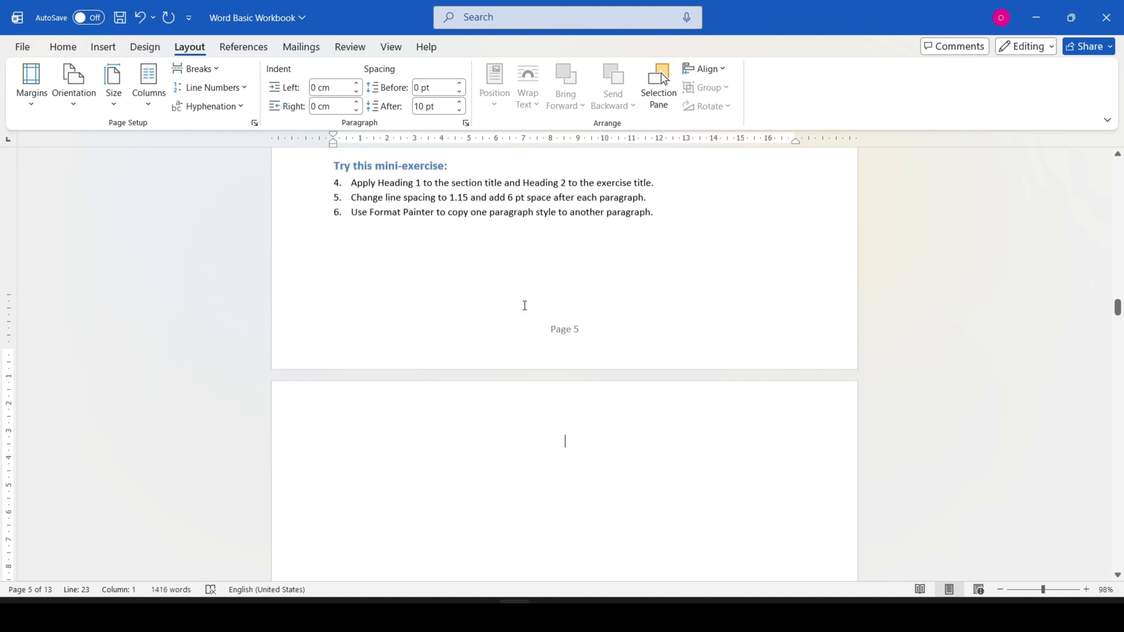
Step: Show the formatting marks and examine the section break after the last item of the mini-exercise list
{"action": "left_click", "coordinate": [62, 46]}
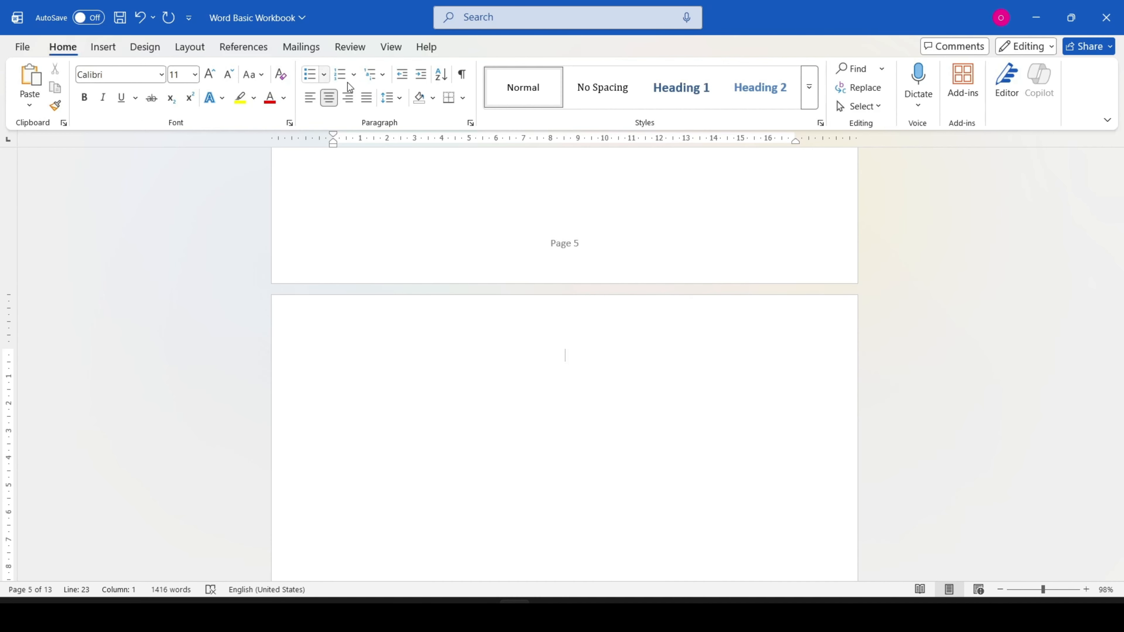
{"action": "left_click", "coordinate": [461, 74]}
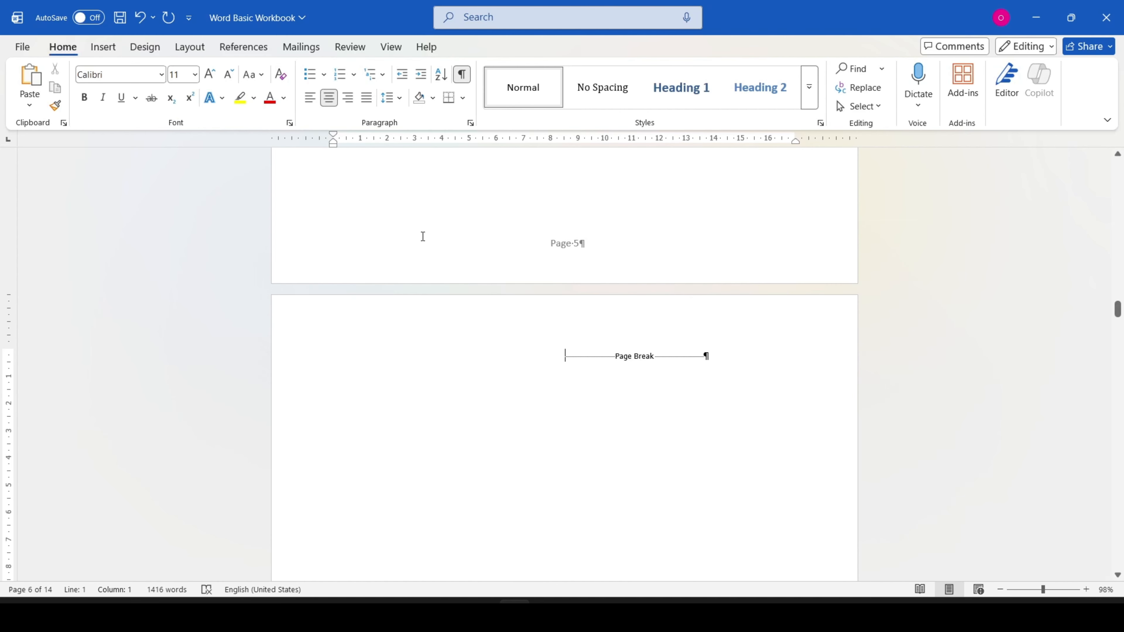
{"action": "scroll", "coordinate": [609, 377], "scroll_direction": "up", "scroll_amount": 4}
{"action": "scroll", "coordinate": [609, 383], "scroll_direction": "up", "scroll_amount": 1}
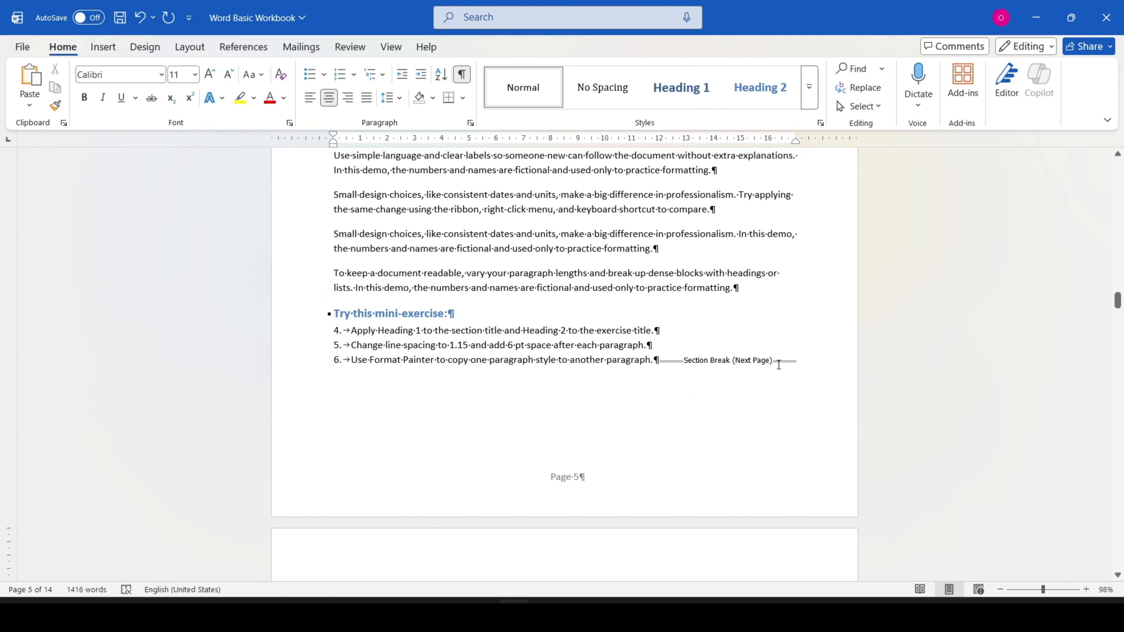
Step: Place the cursor at the end of the paragraph above the mini-exercise heading in section 8 and hide the formatting marks
{"action": "left_click", "coordinate": [189, 46]}
{"action": "left_click", "coordinate": [197, 68]}
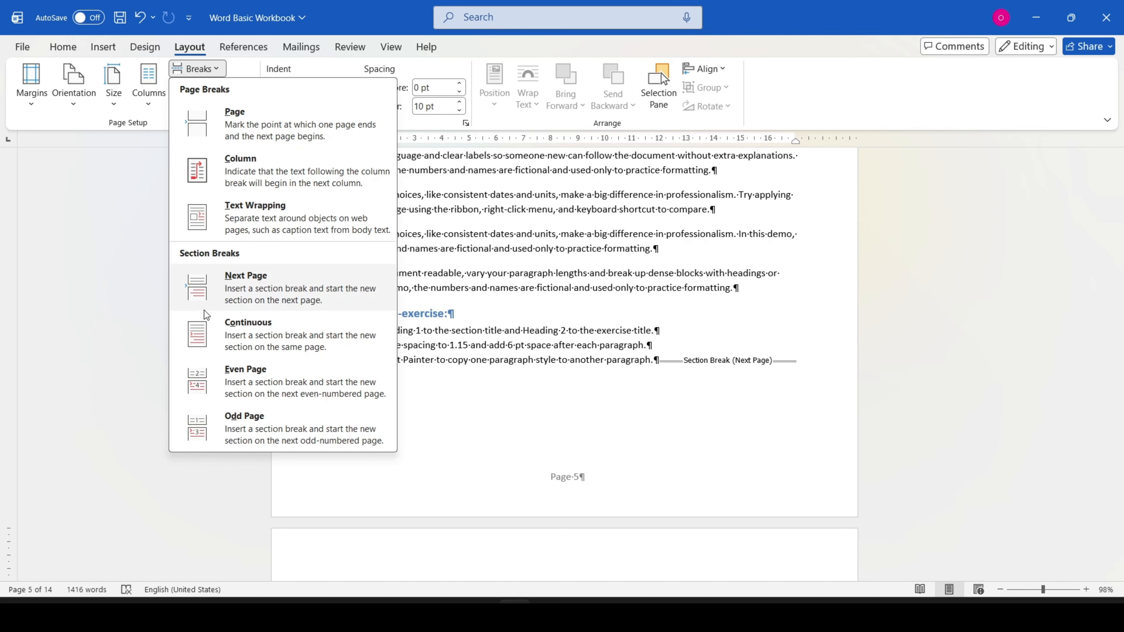
{"action": "left_click", "coordinate": [763, 284]}
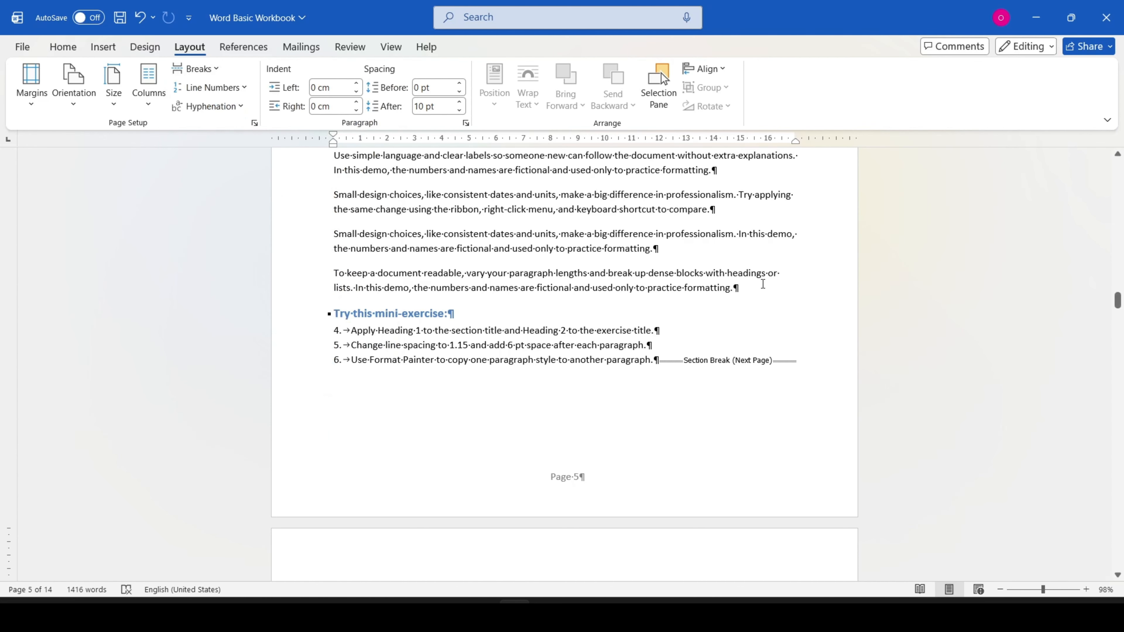
{"action": "left_click", "coordinate": [762, 284]}
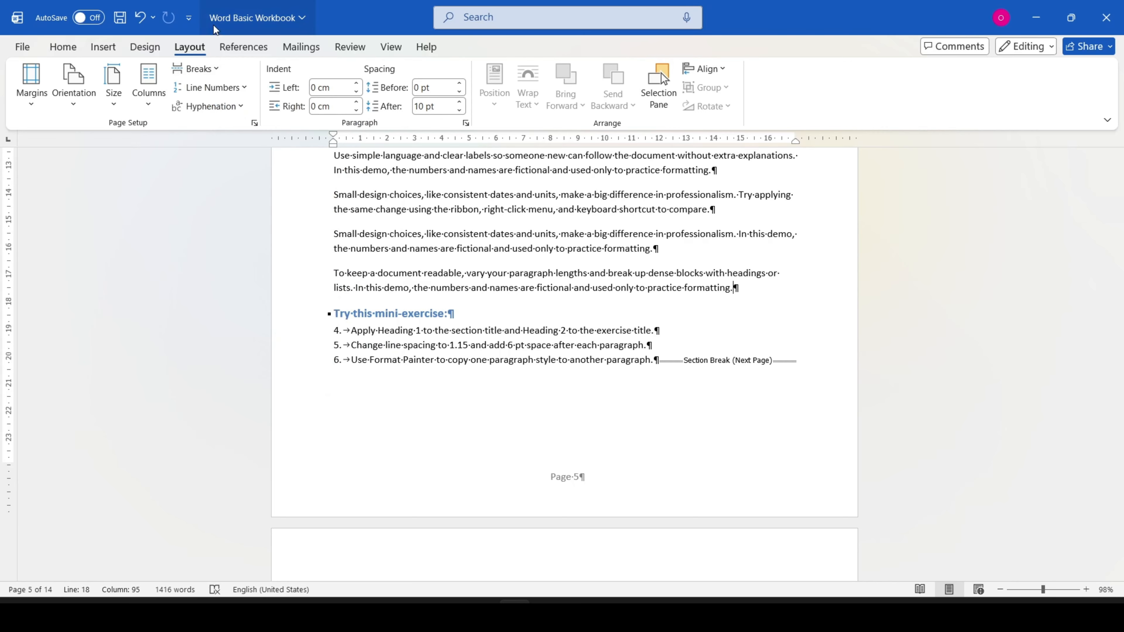
{"action": "left_click", "coordinate": [72, 55]}
{"action": "left_click", "coordinate": [461, 74]}
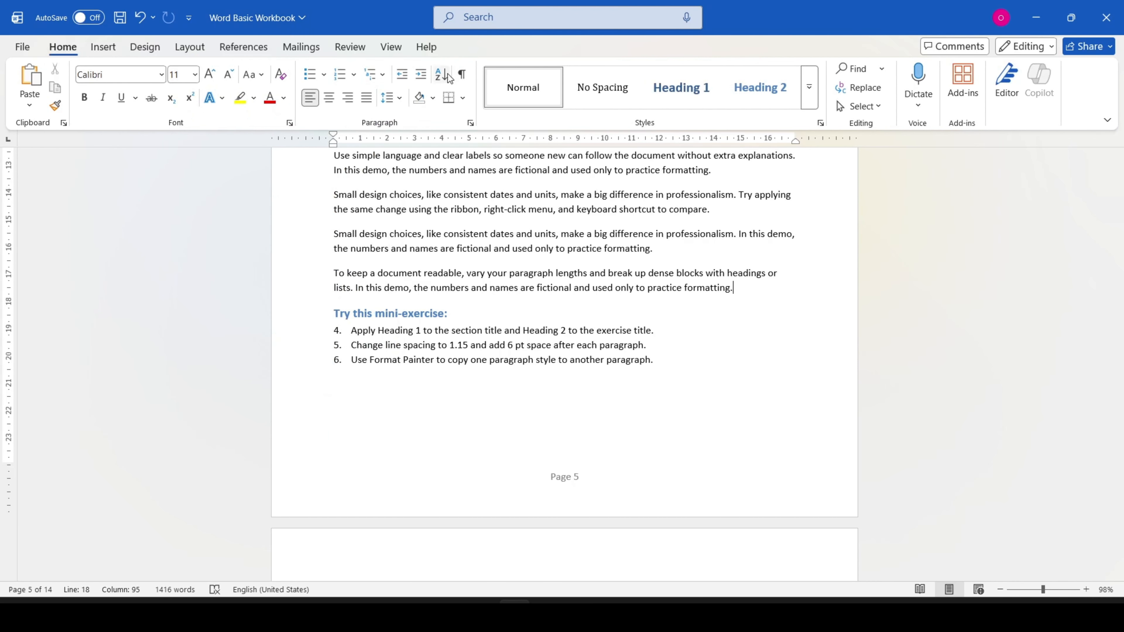
Step: Insert a Continuous section break after the last body paragraph of section 8, just above the mini-exercise heading
{"action": "left_click", "coordinate": [188, 52]}
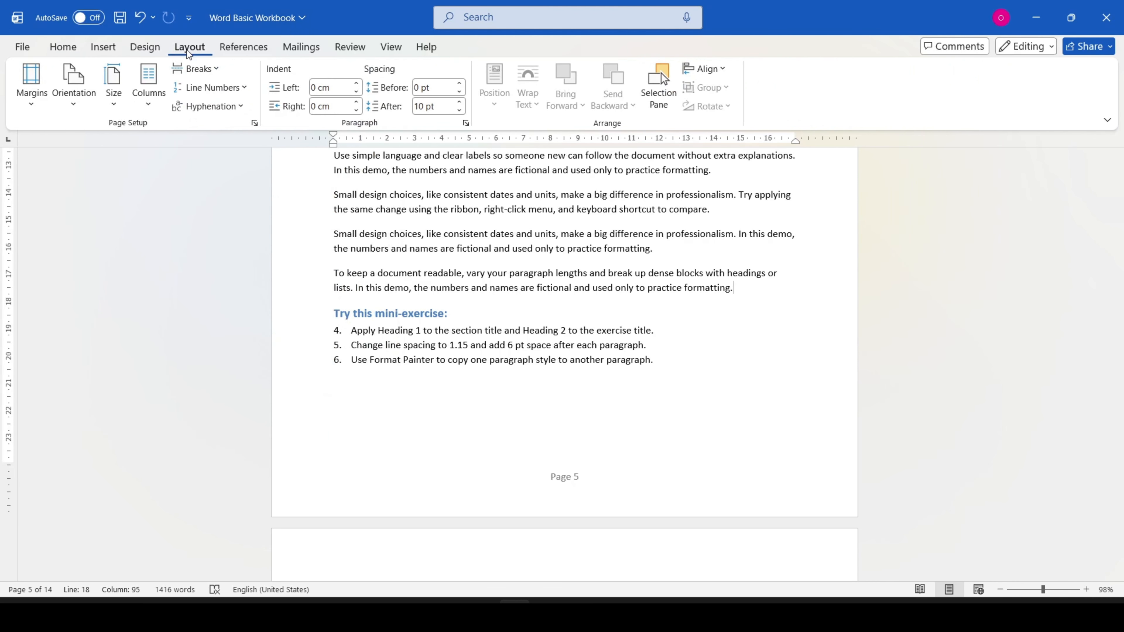
{"action": "left_click", "coordinate": [199, 68]}
{"action": "left_click", "coordinate": [287, 337]}
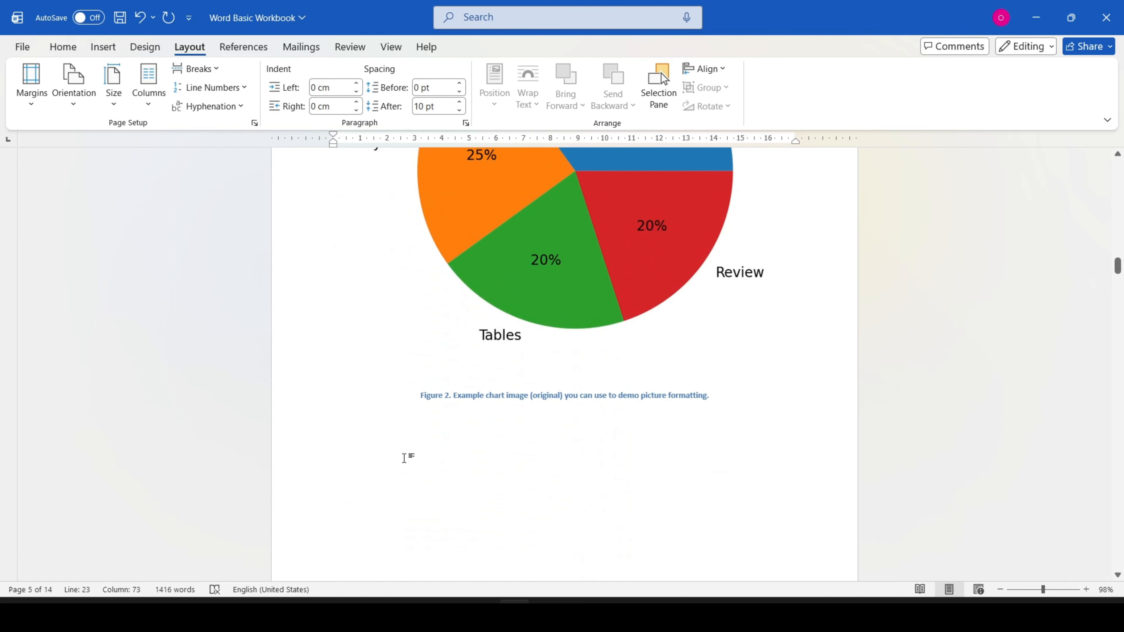
Step: Insert an Even Page section break on the empty line below the Figure 2 caption on page 4
{"action": "left_click", "coordinate": [411, 458]}
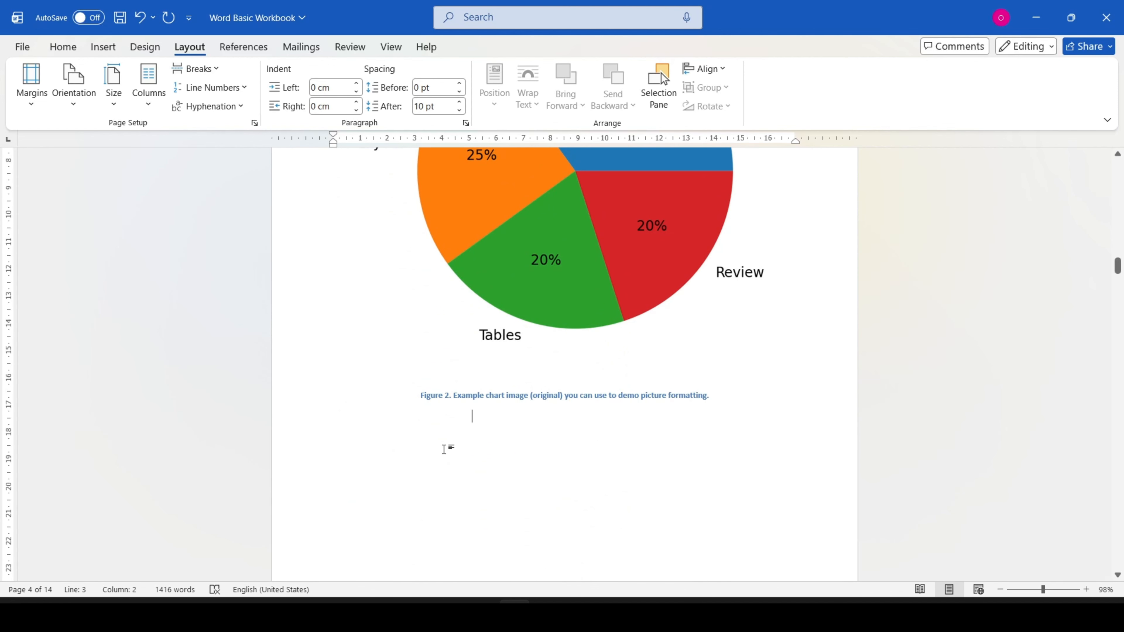
{"action": "scroll", "coordinate": [624, 256], "scroll_direction": "down", "scroll_amount": 3}
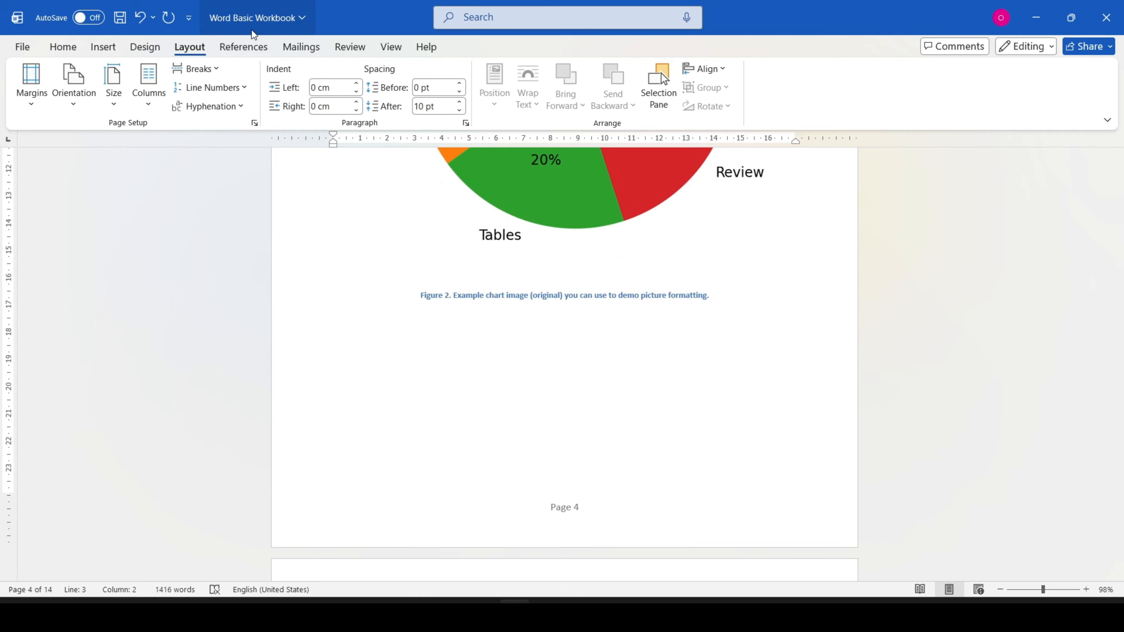
{"action": "left_click", "coordinate": [202, 70]}
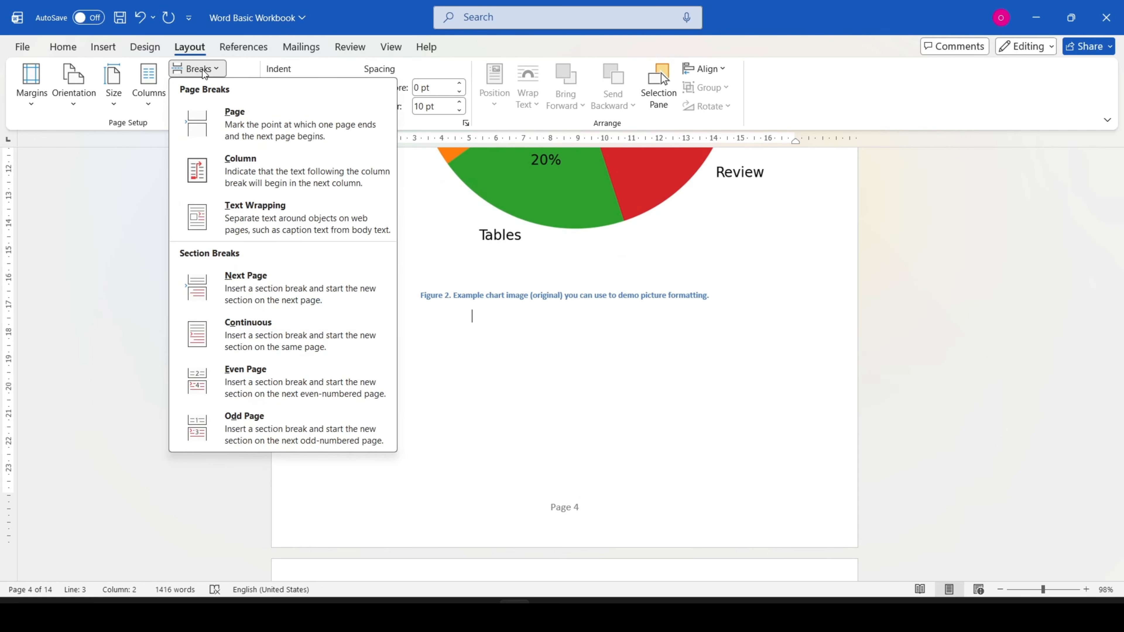
{"action": "left_click", "coordinate": [253, 389]}
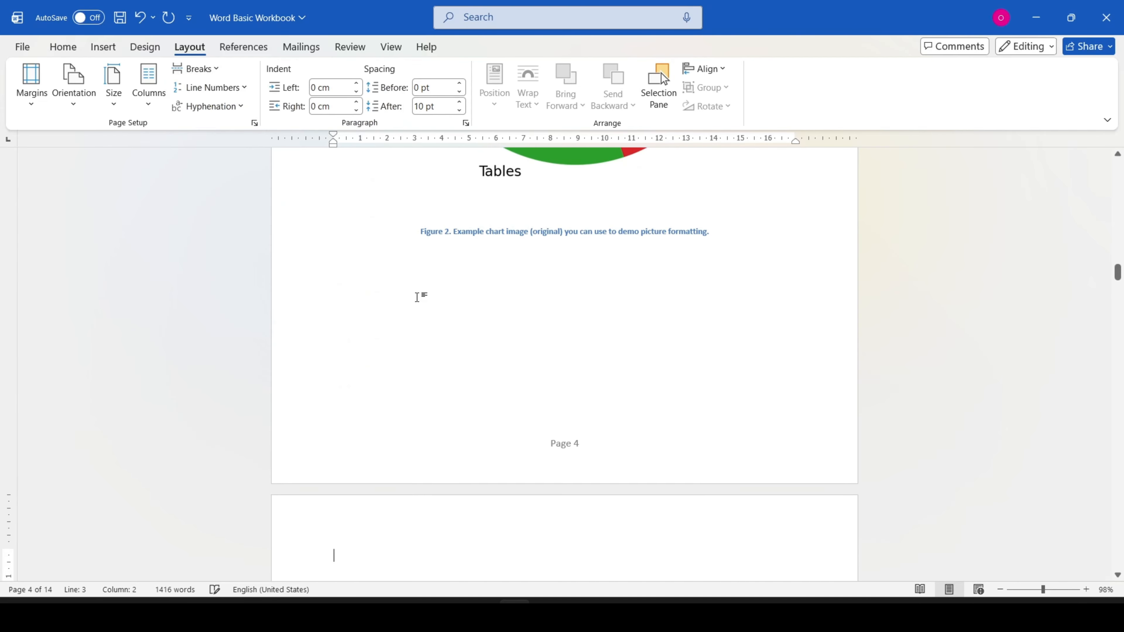
{"action": "scroll", "coordinate": [419, 298], "scroll_direction": "down", "scroll_amount": 5}
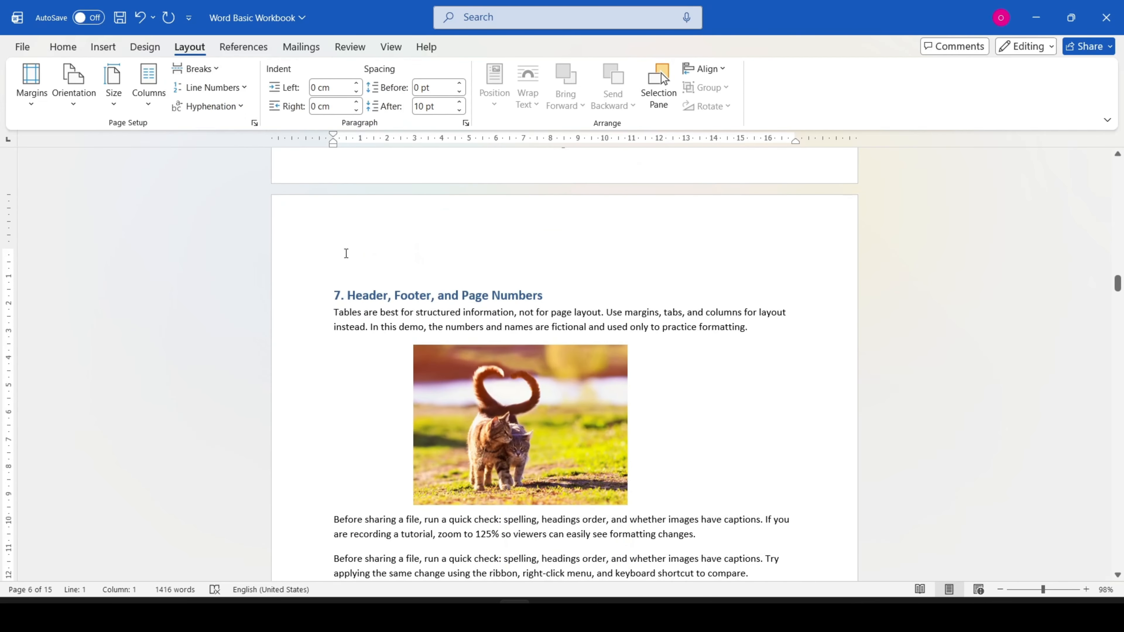
{"action": "scroll", "coordinate": [344, 256], "scroll_direction": "down", "scroll_amount": 8}
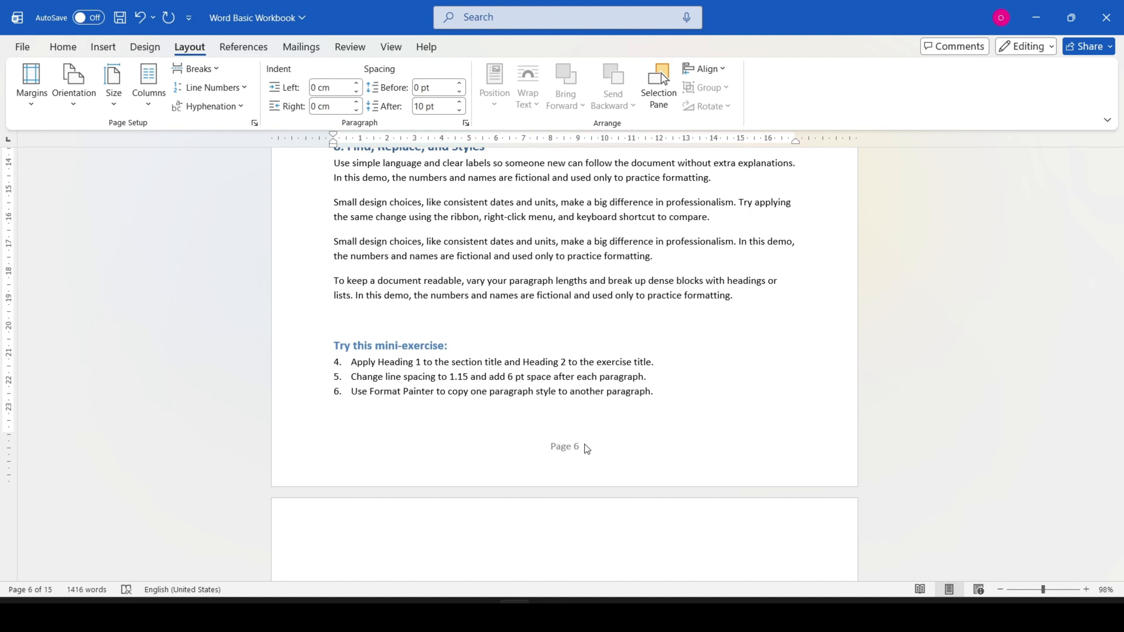
Step: Insert an Odd Page section break at the end of the last paragraph of section 6 on page 3
{"action": "scroll", "coordinate": [627, 401], "scroll_direction": "down", "scroll_amount": 10}
{"action": "scroll", "coordinate": [627, 395], "scroll_direction": "up", "scroll_amount": 15}
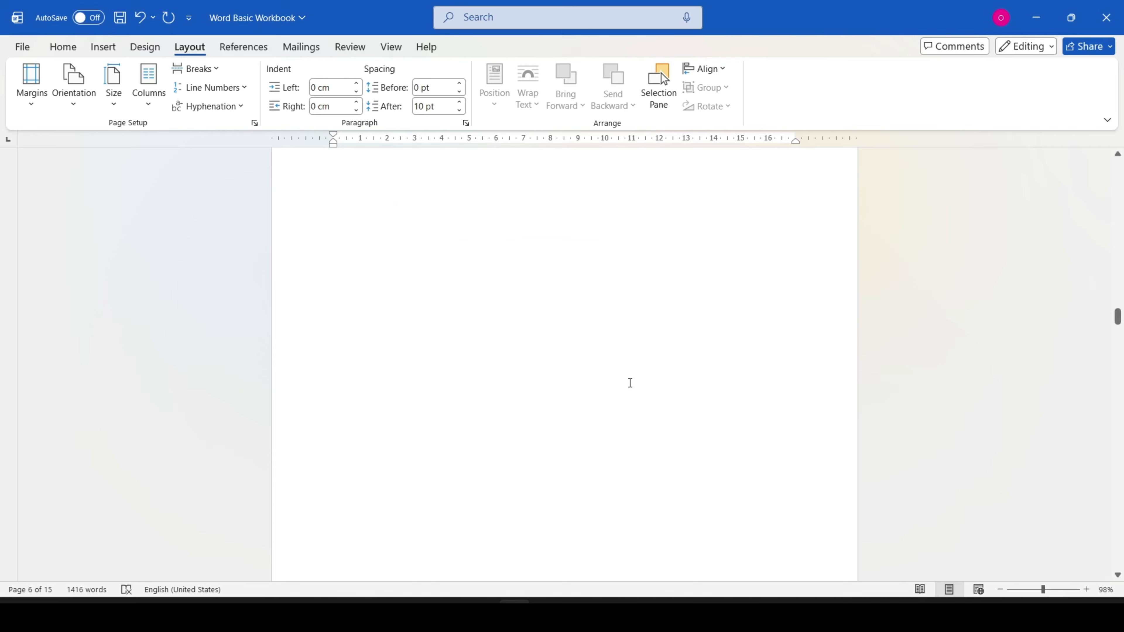
{"action": "scroll", "coordinate": [620, 385], "scroll_direction": "down", "scroll_amount": 1}
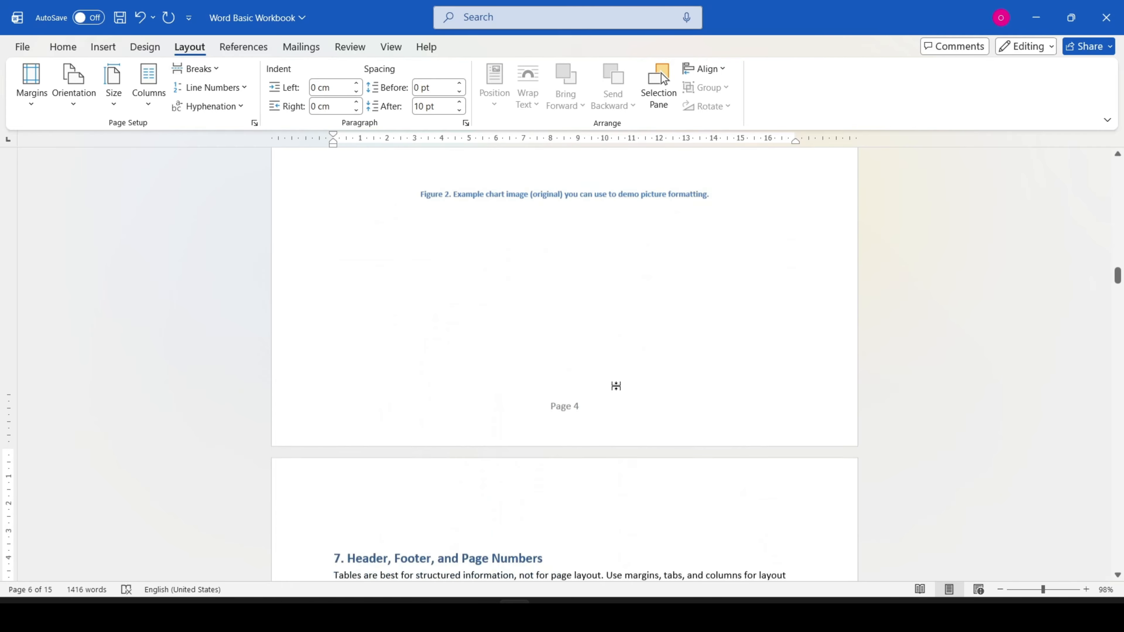
{"action": "scroll", "coordinate": [610, 392], "scroll_direction": "up", "scroll_amount": 15}
{"action": "scroll", "coordinate": [720, 336], "scroll_direction": "up", "scroll_amount": 7}
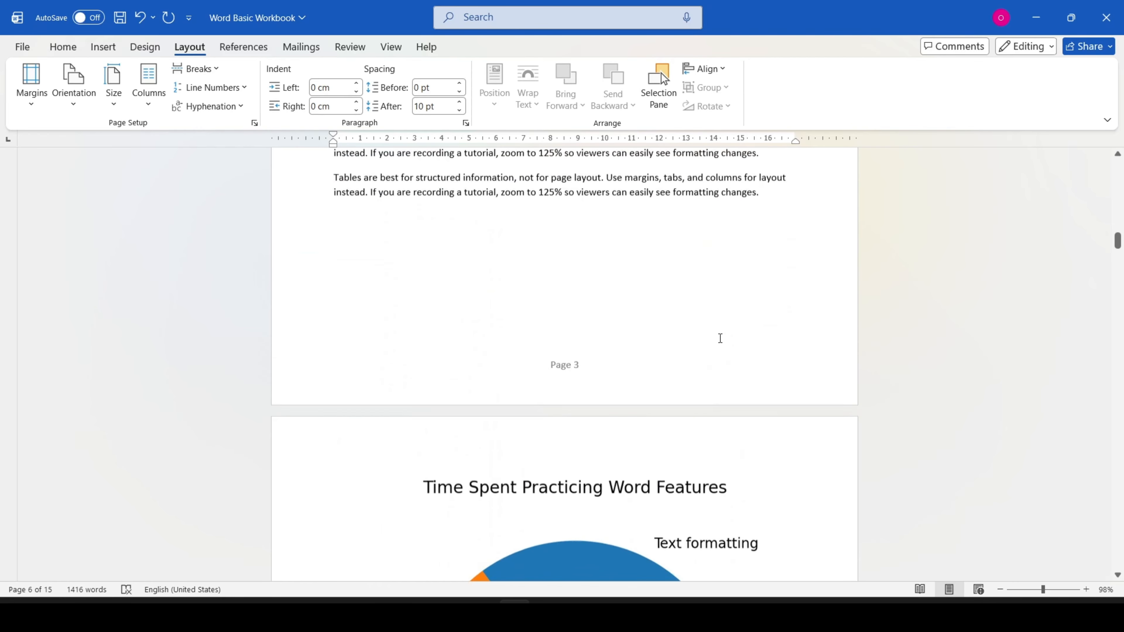
{"action": "scroll", "coordinate": [369, 396], "scroll_direction": "down", "scroll_amount": 2}
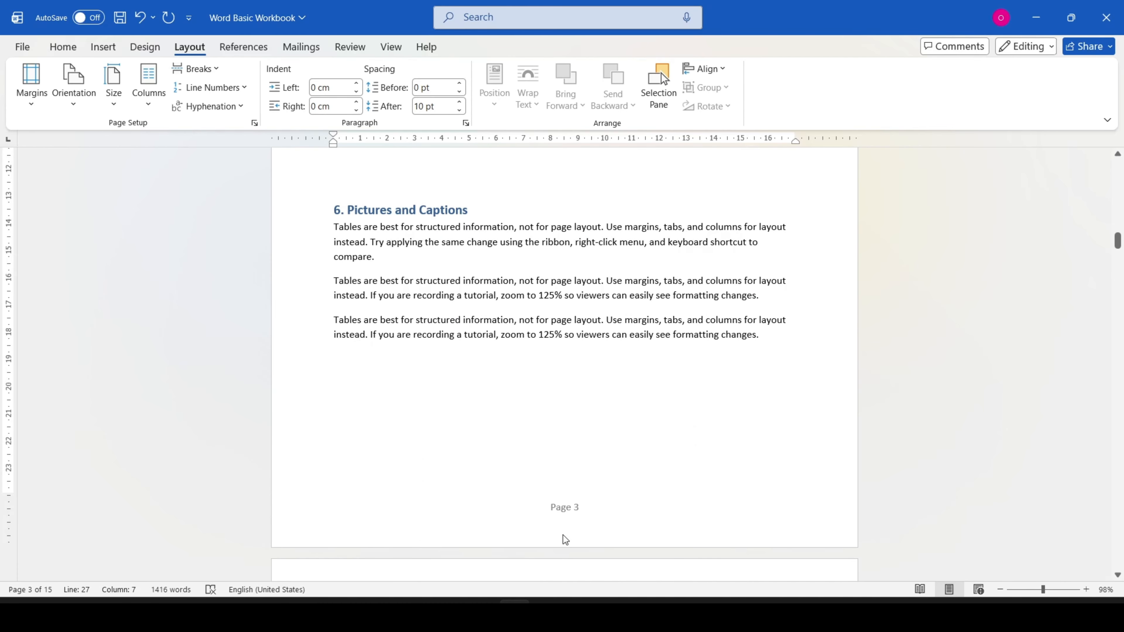
{"action": "key", "text": "End"}
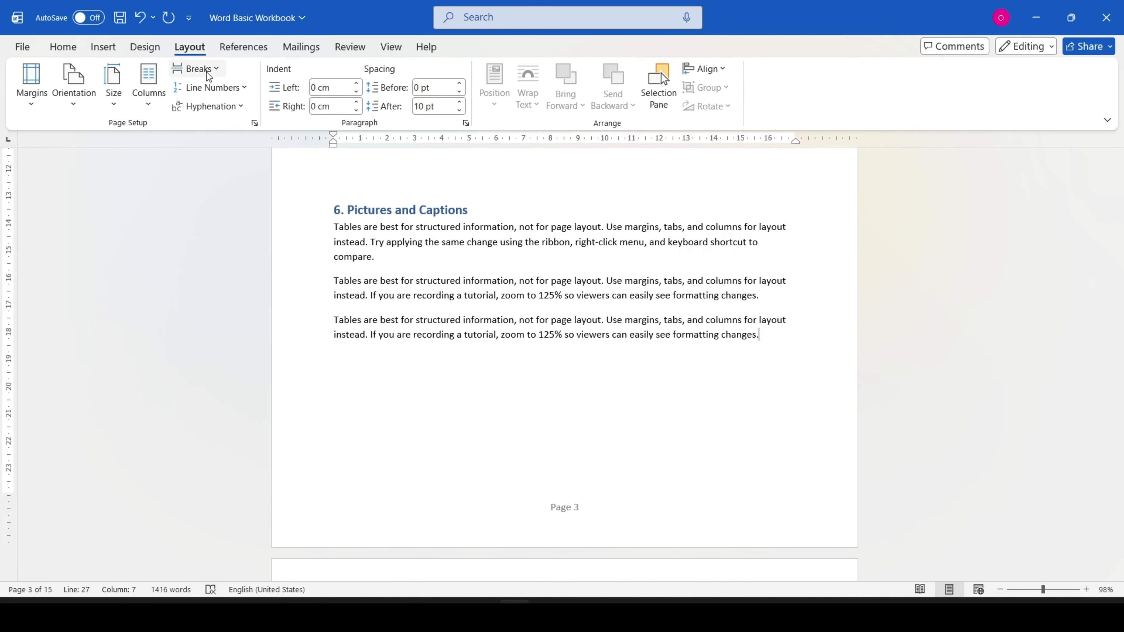
{"action": "left_click", "coordinate": [194, 68]}
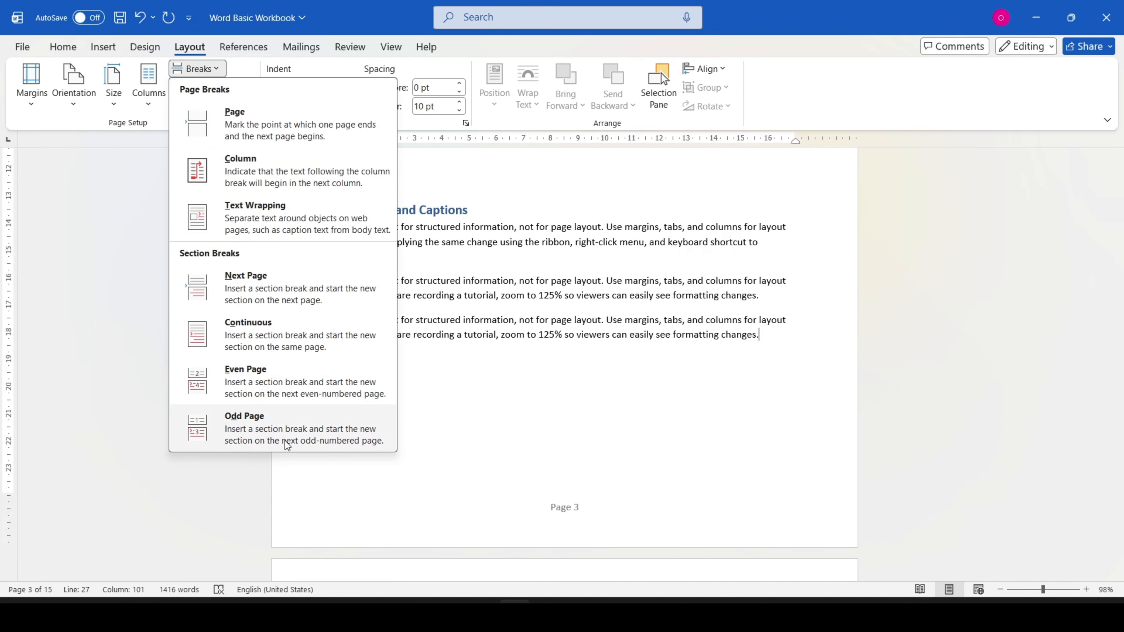
{"action": "left_click", "coordinate": [287, 445]}
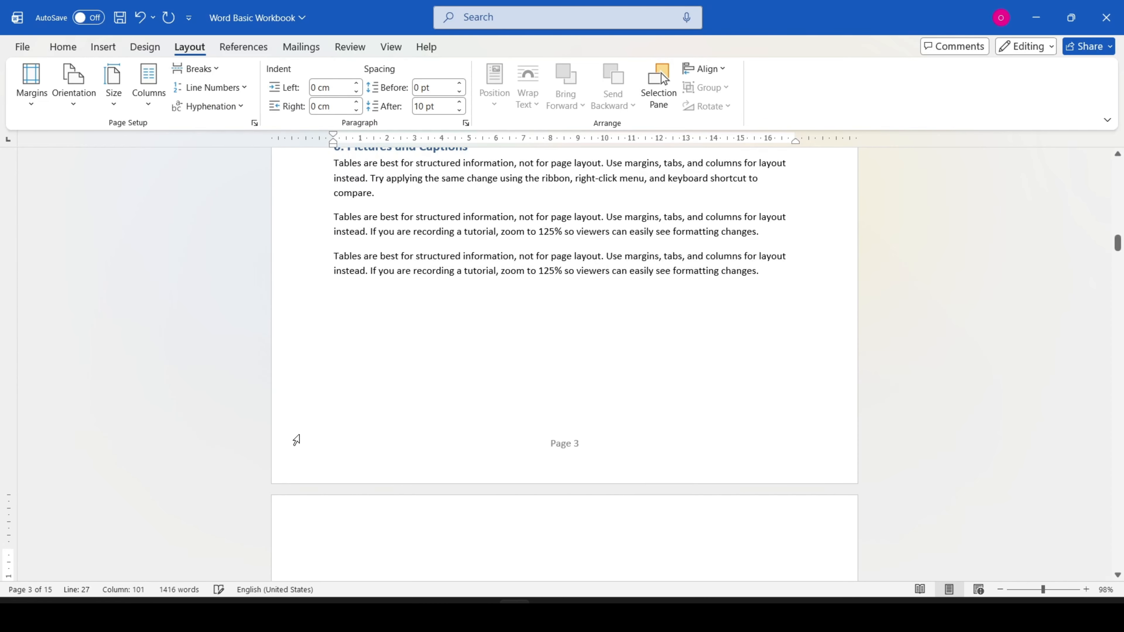
Step: Zoom the document out to 70% and compare the page numbers before and after the Odd Page section break
{"action": "left_click", "coordinate": [1000, 589]}
{"action": "left_click", "coordinate": [1000, 588]}
{"action": "left_click", "coordinate": [1000, 589]}
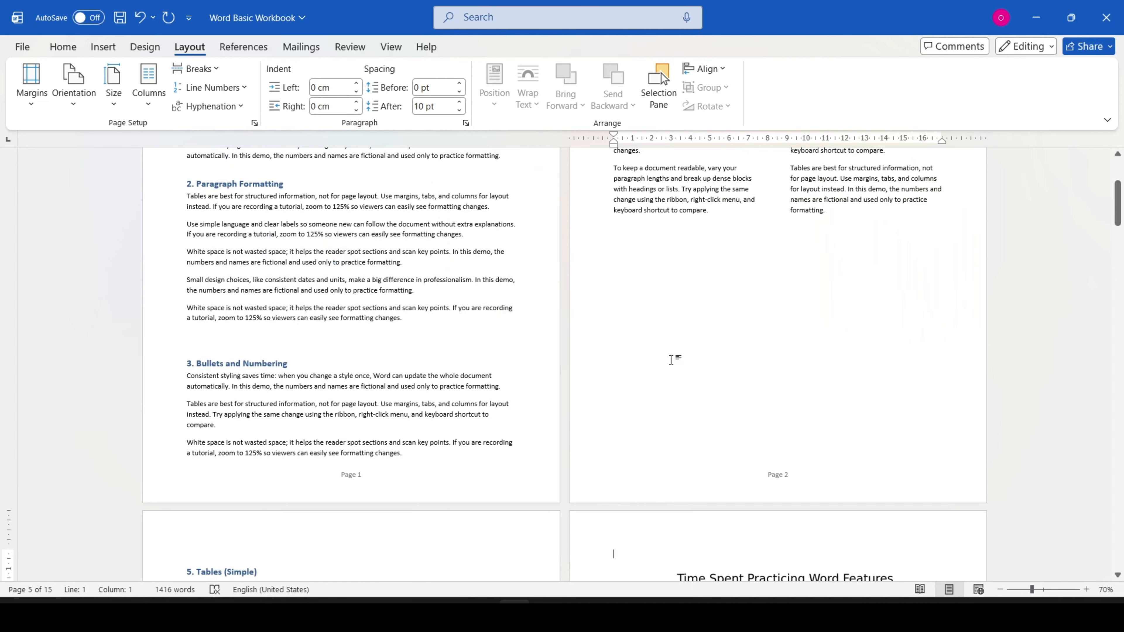
{"action": "scroll", "coordinate": [671, 359], "scroll_direction": "down", "scroll_amount": 10}
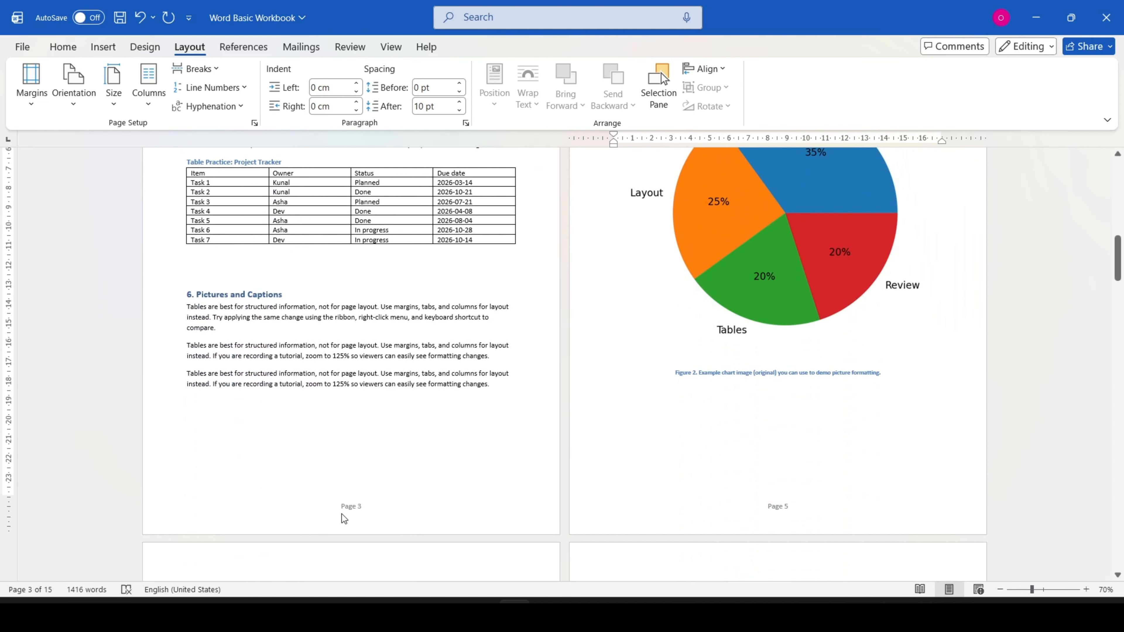
{"action": "scroll", "coordinate": [810, 524], "scroll_direction": "up", "scroll_amount": 5}
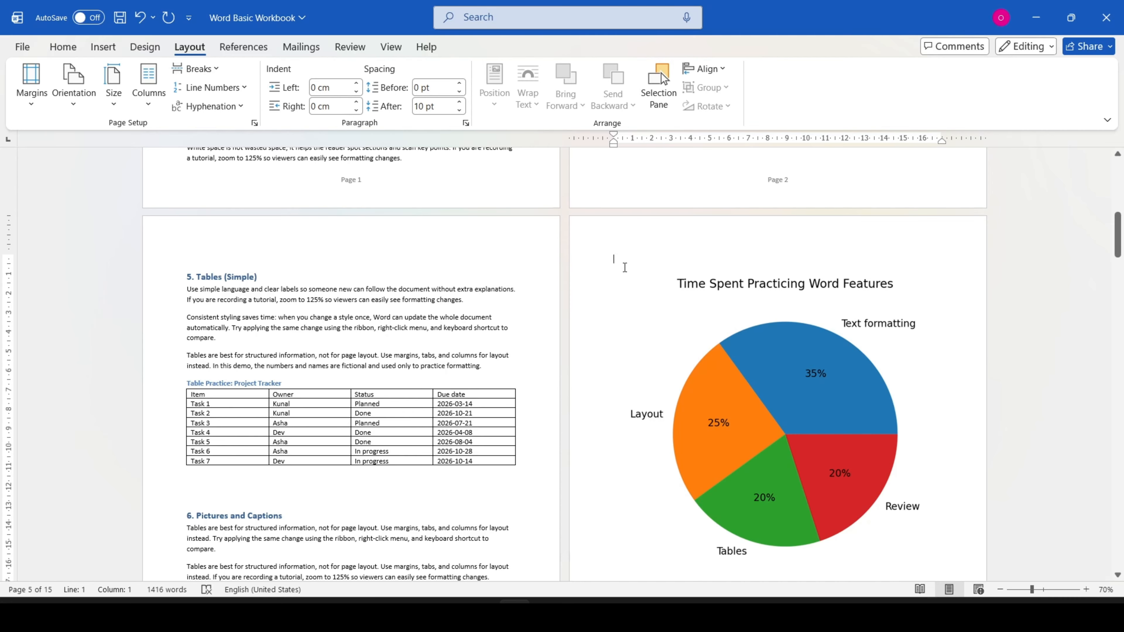
Step: Show the formatting marks to examine the section break after section 6
{"action": "left_click", "coordinate": [62, 53]}
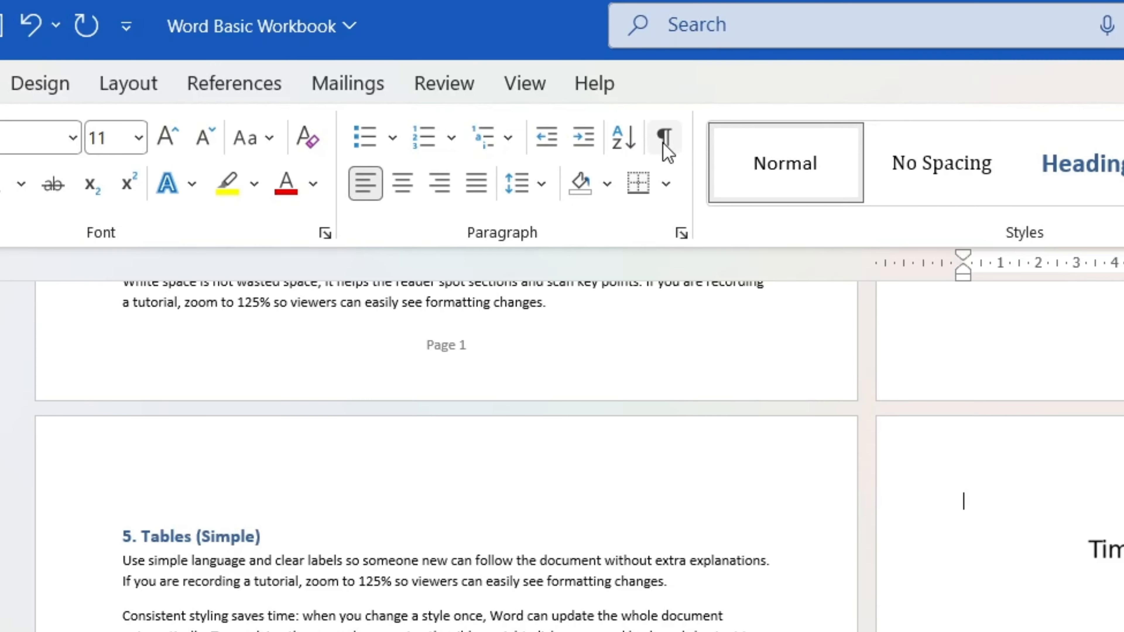
{"action": "left_click", "coordinate": [665, 149]}
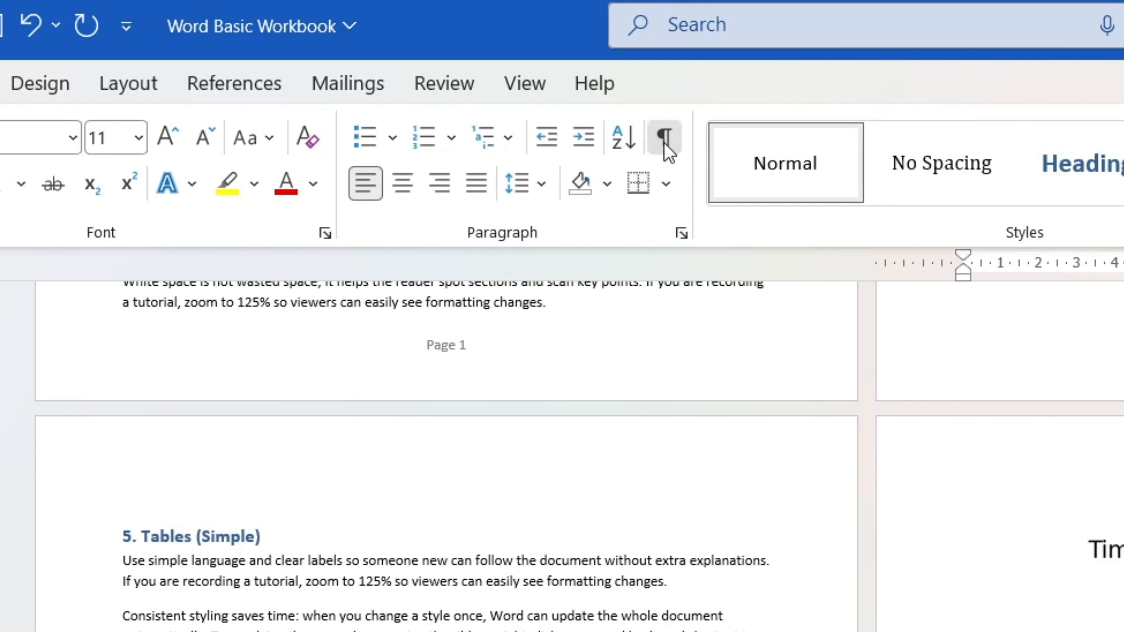